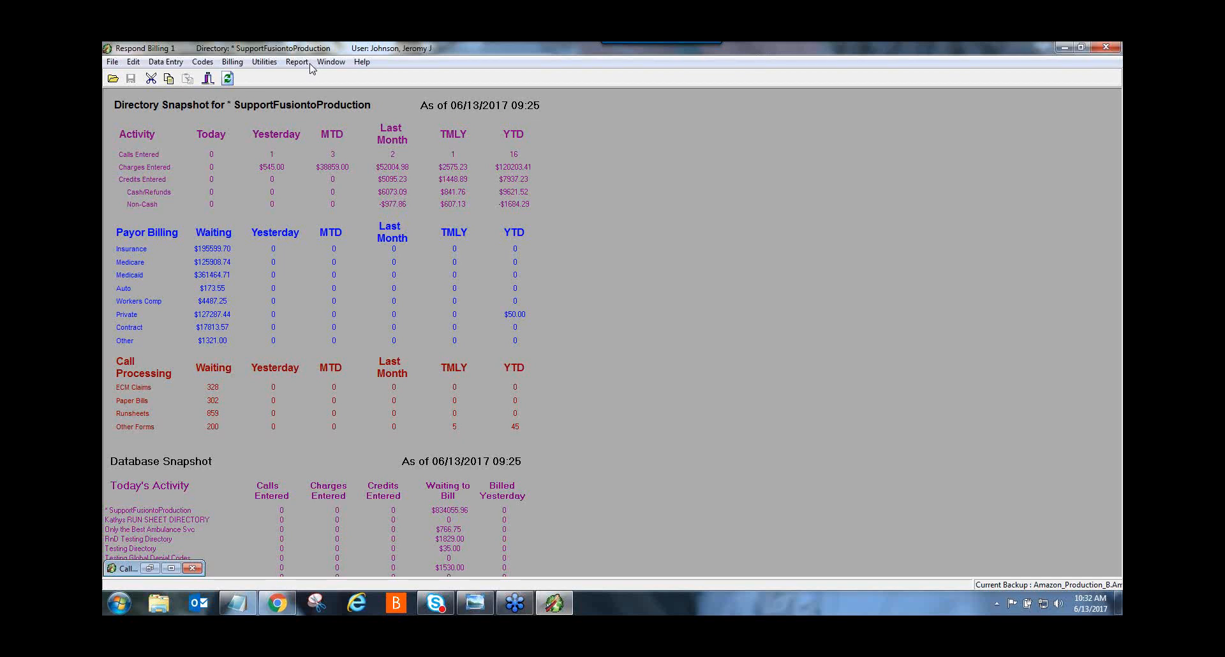
Step: Restore the call record window and bring up the saved Report Of Errors screenshot
click(151, 568)
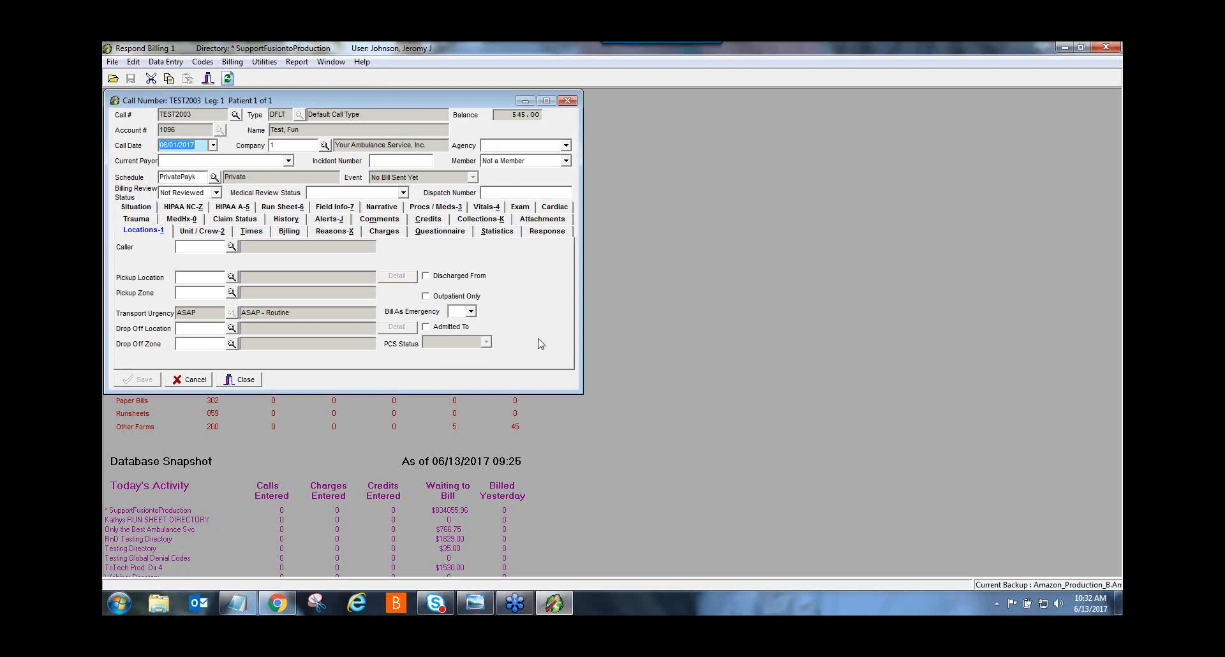
click(477, 607)
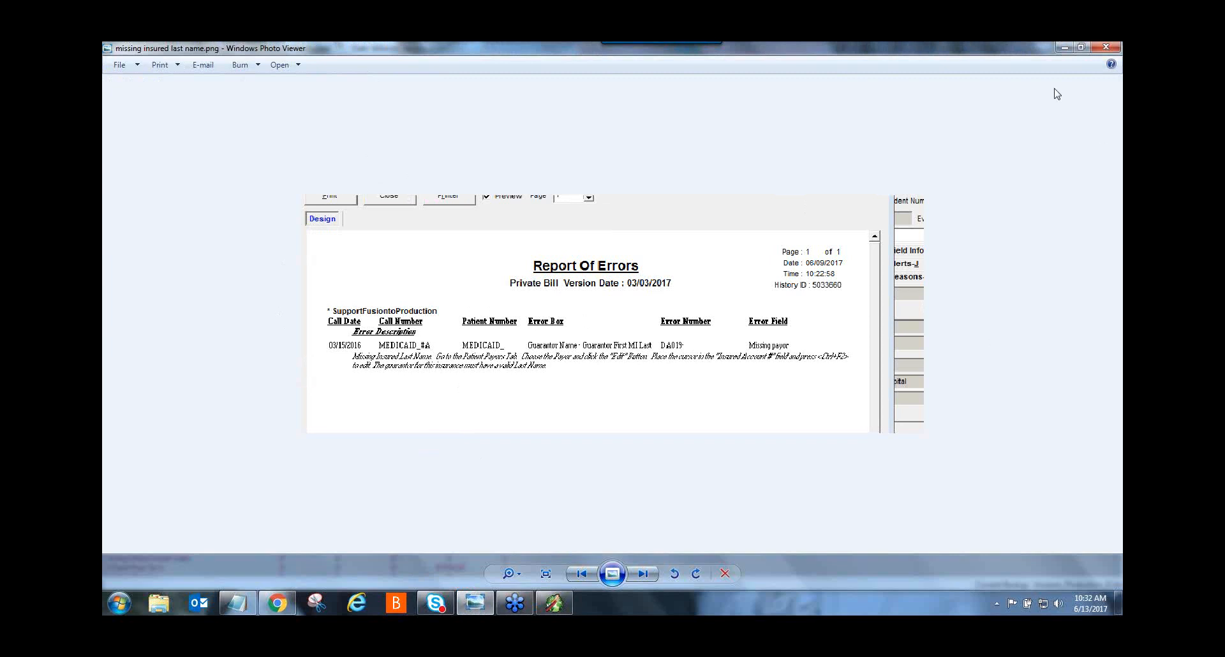
Step: Minimize the error report image and open the call's patient record with Ctrl+P
click(1065, 51)
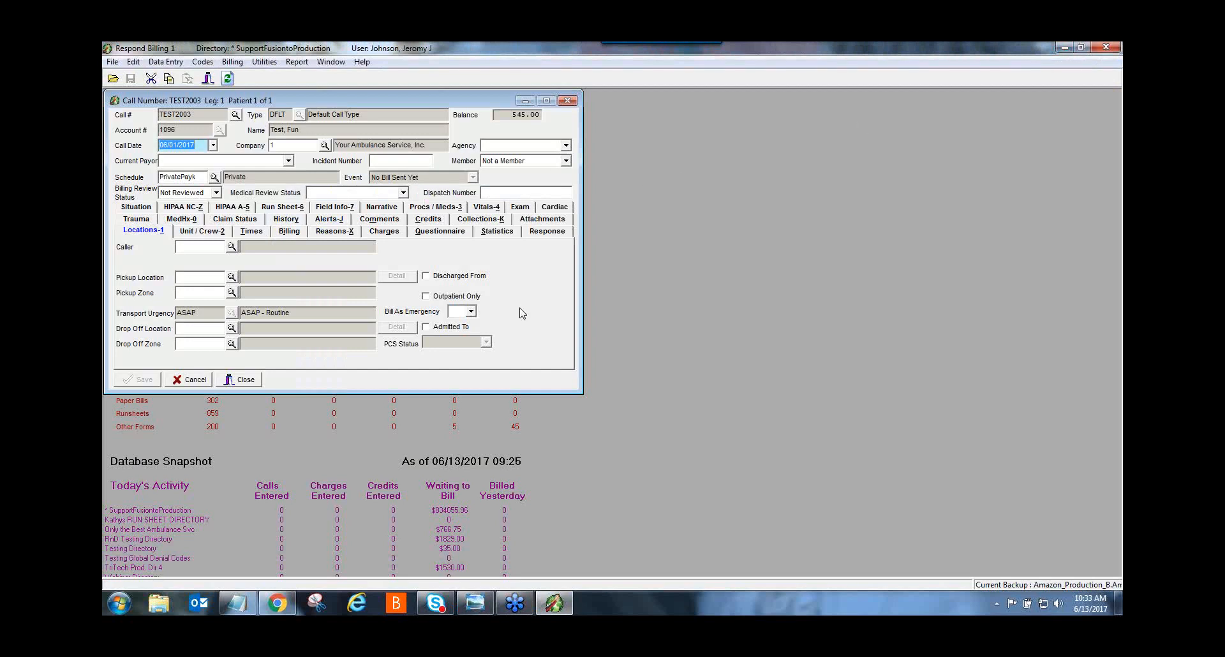
key(ctrl+p)
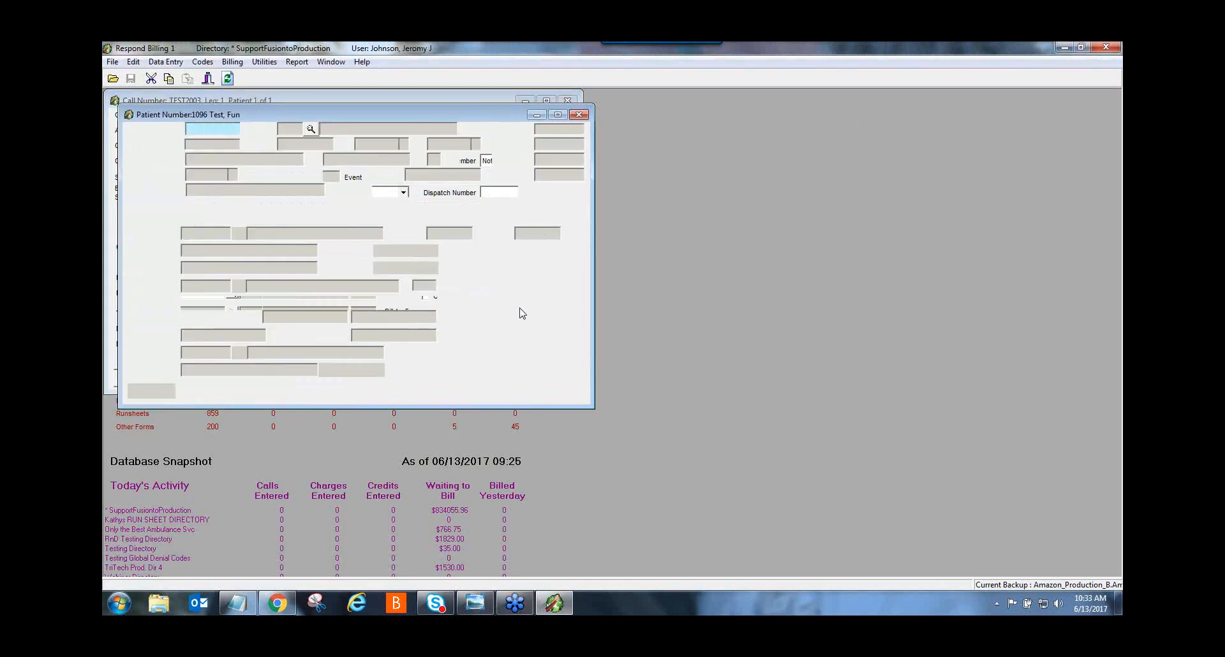
Step: Compare the patient's empty Payors tab with the error screenshot, then close the patient record
drag(404, 113, 861, 109)
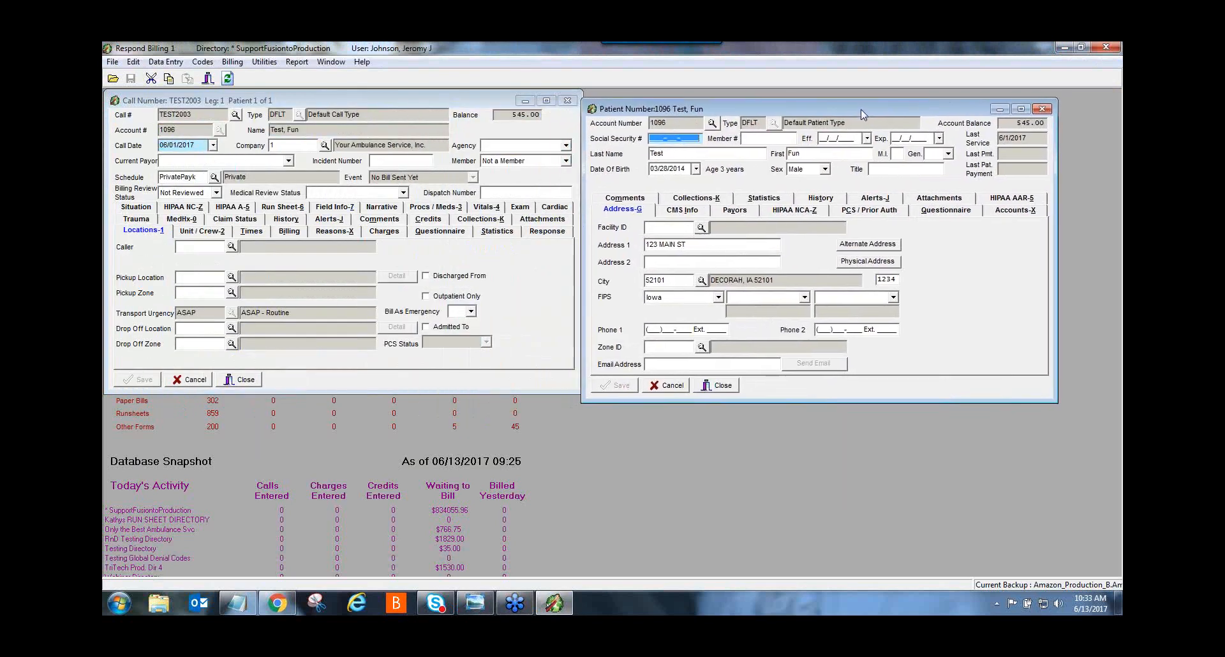
click(735, 211)
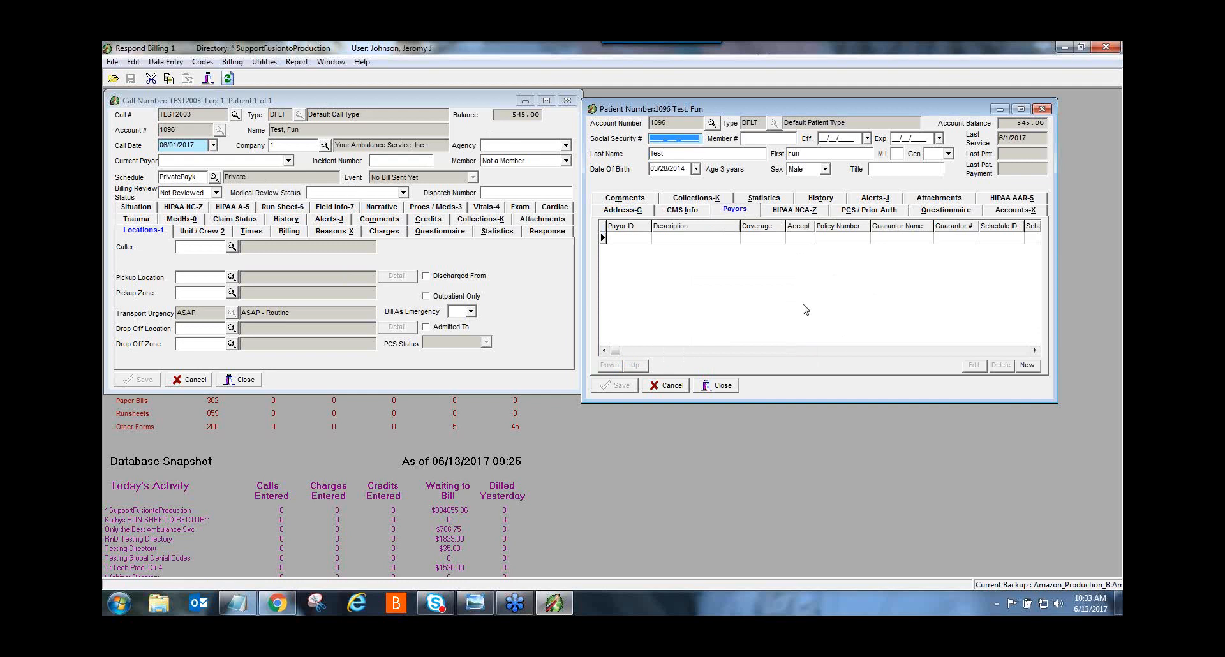
click(476, 609)
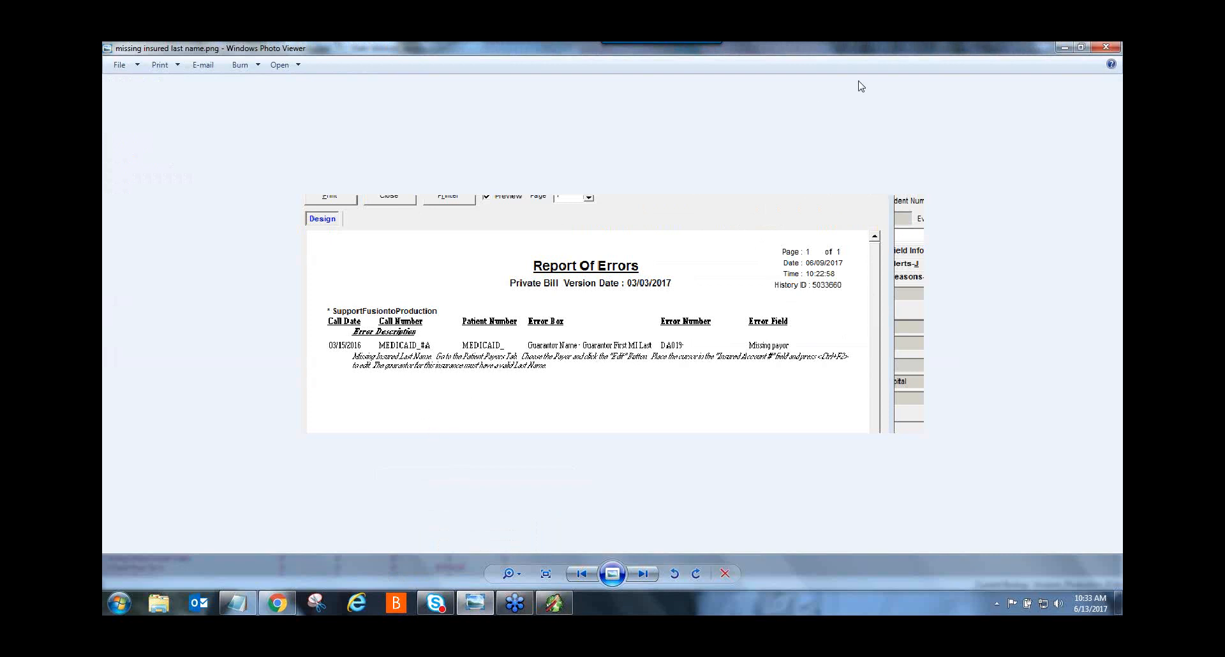
click(1063, 47)
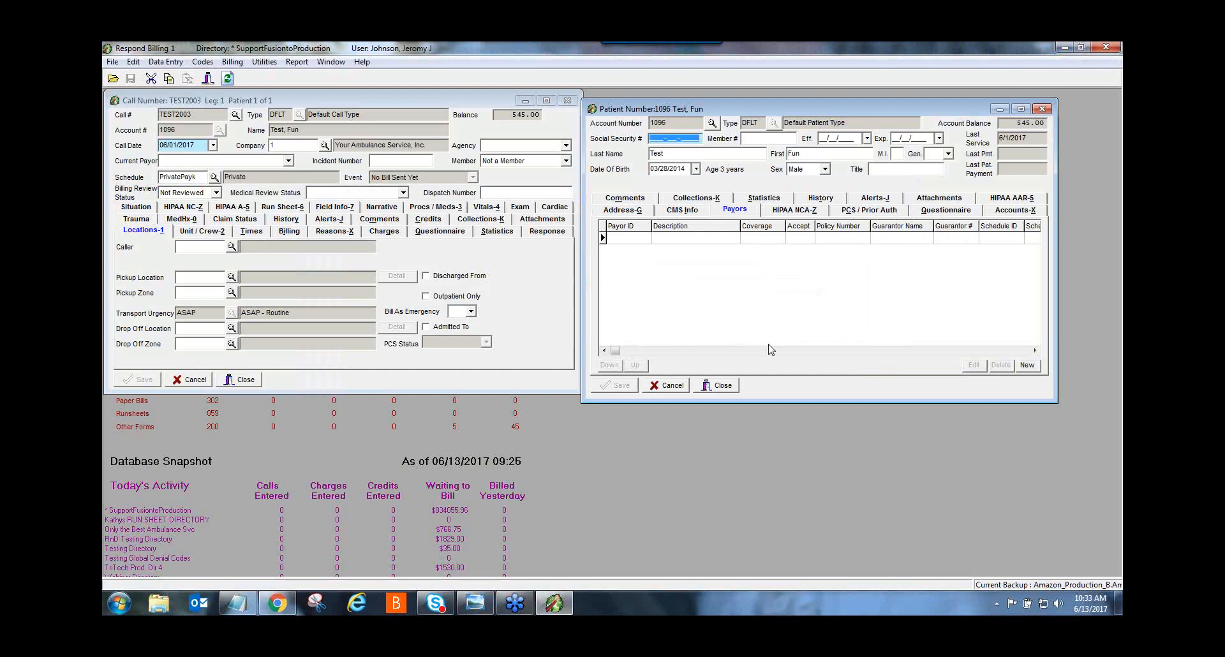
click(734, 390)
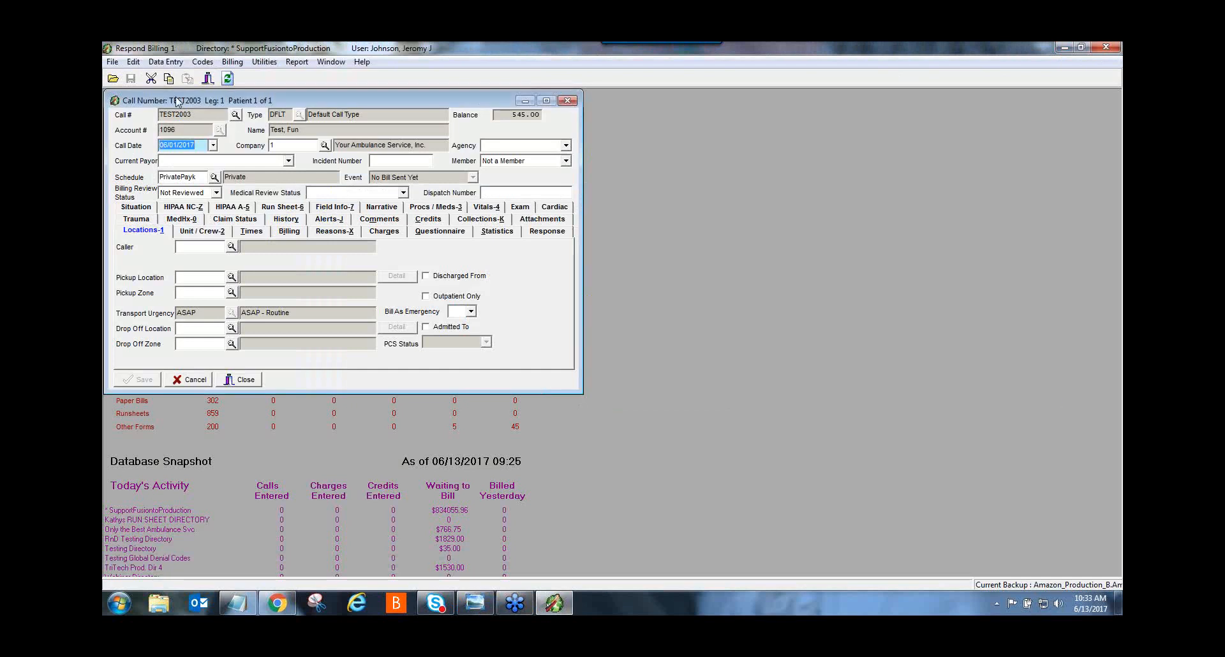
Step: Preview a Private Bill (form Pb) for call TEST2003 through Print Single Bill
click(166, 61)
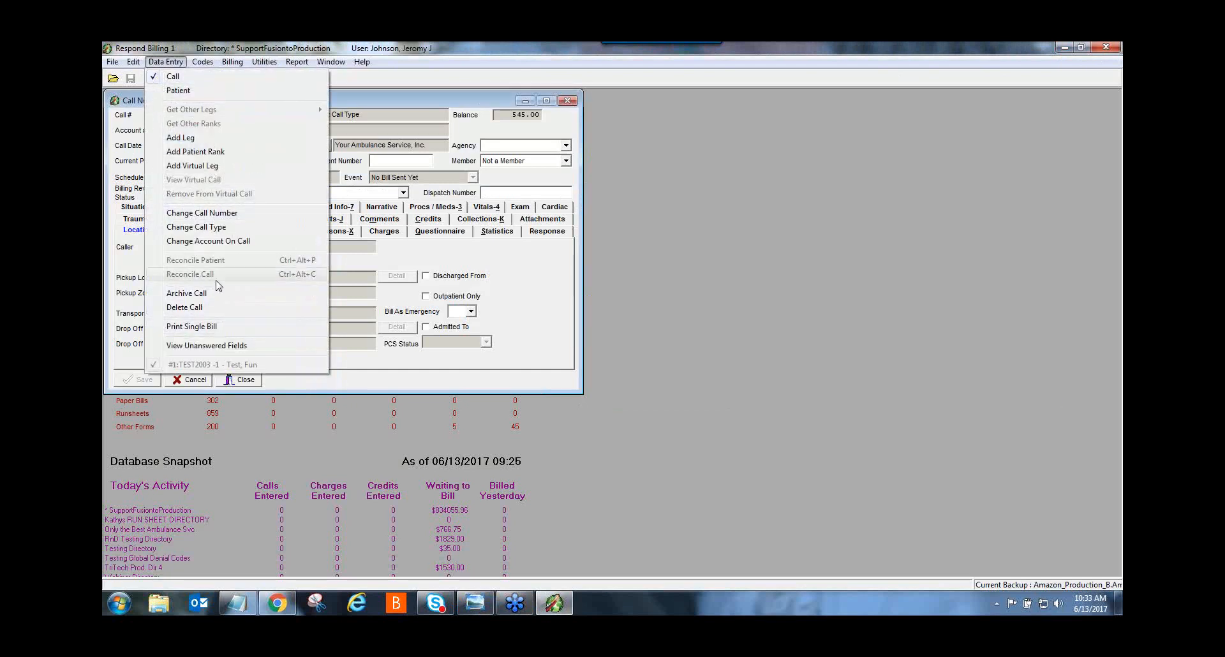
click(223, 327)
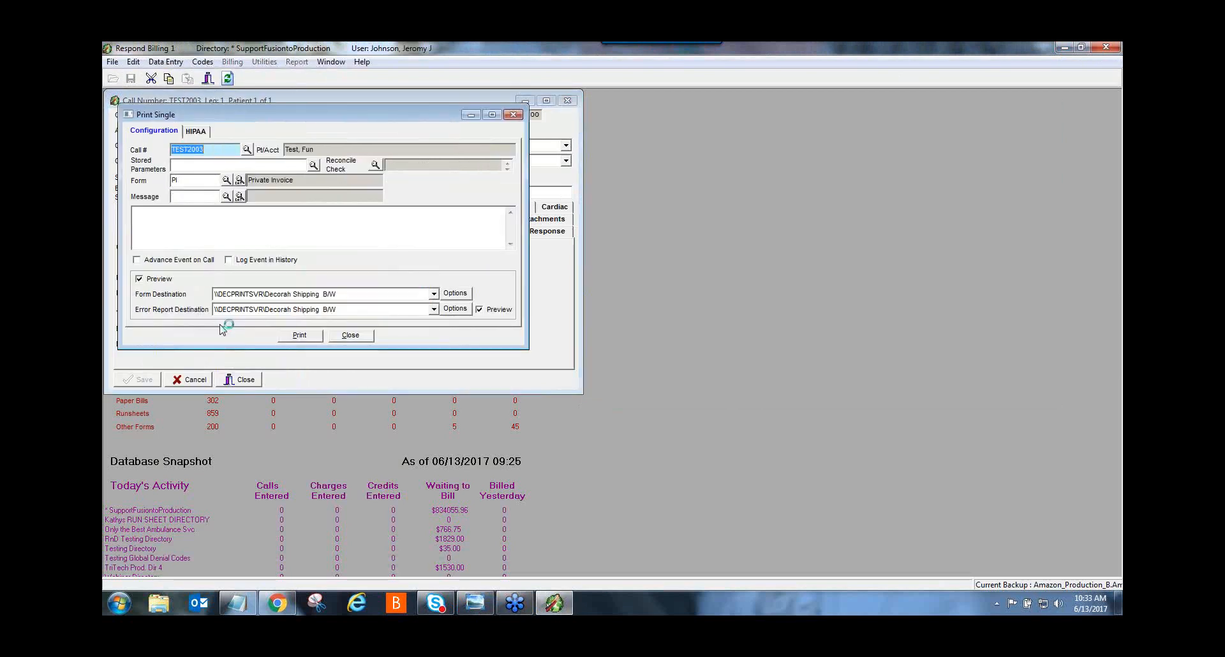
click(202, 184)
text(b)
key(Tab)
click(299, 336)
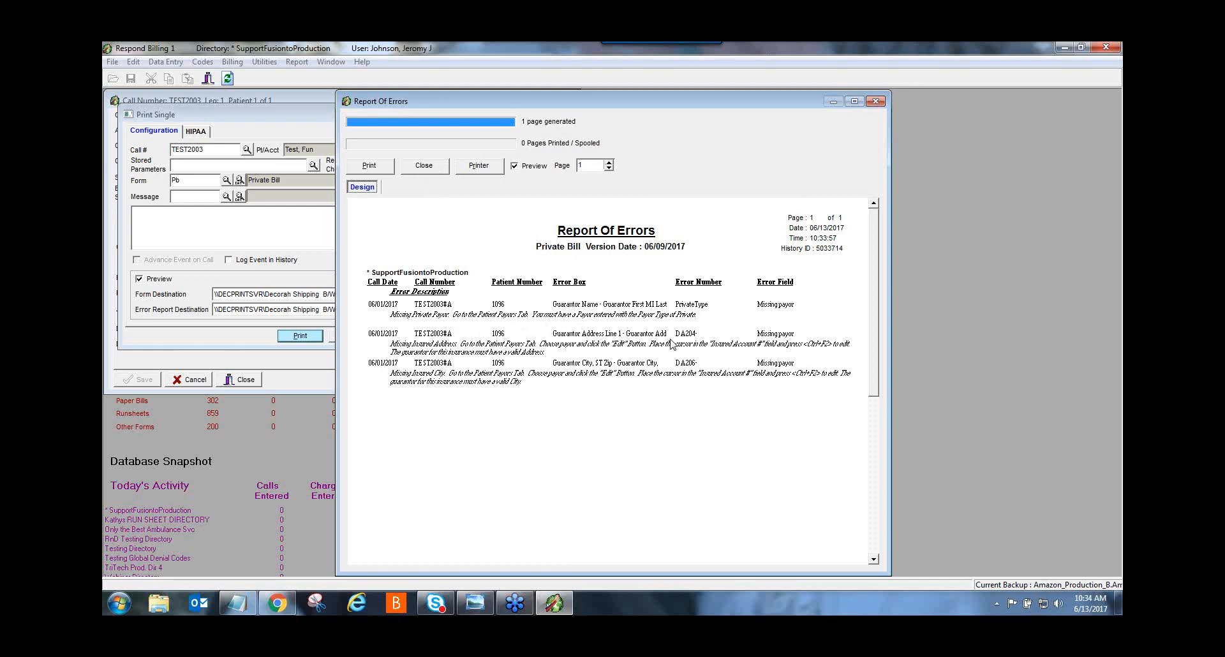
Step: Close the Report Of Errors, Billing Progress and Print Single windows
click(423, 166)
click(616, 471)
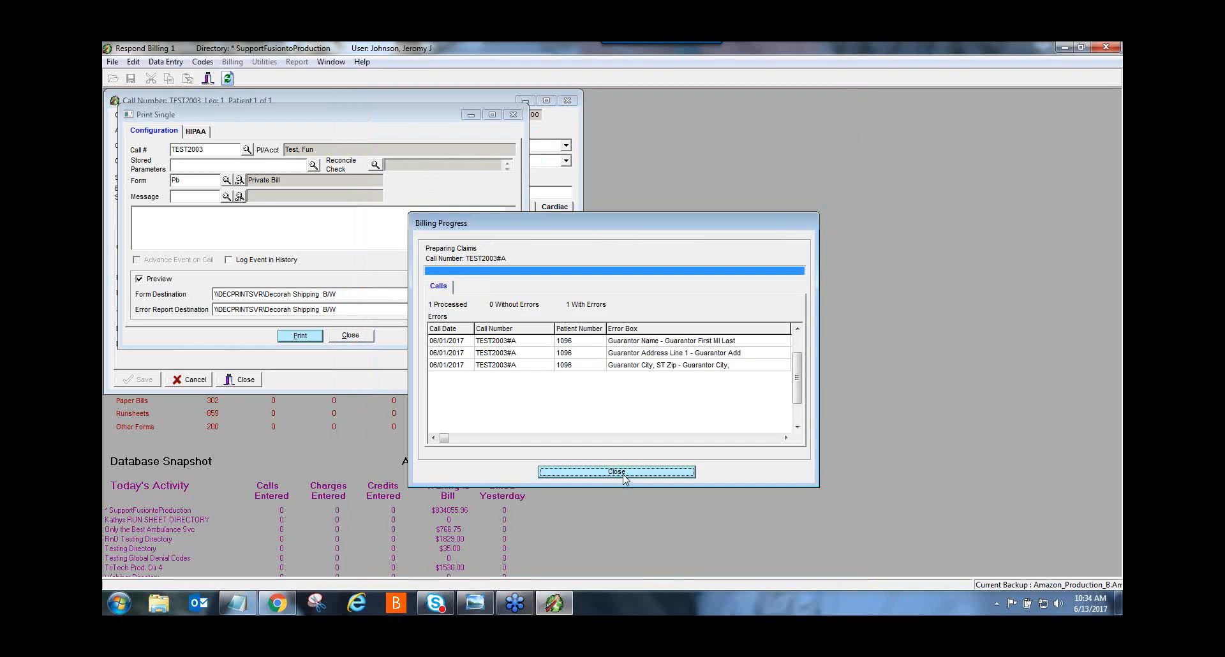
click(366, 335)
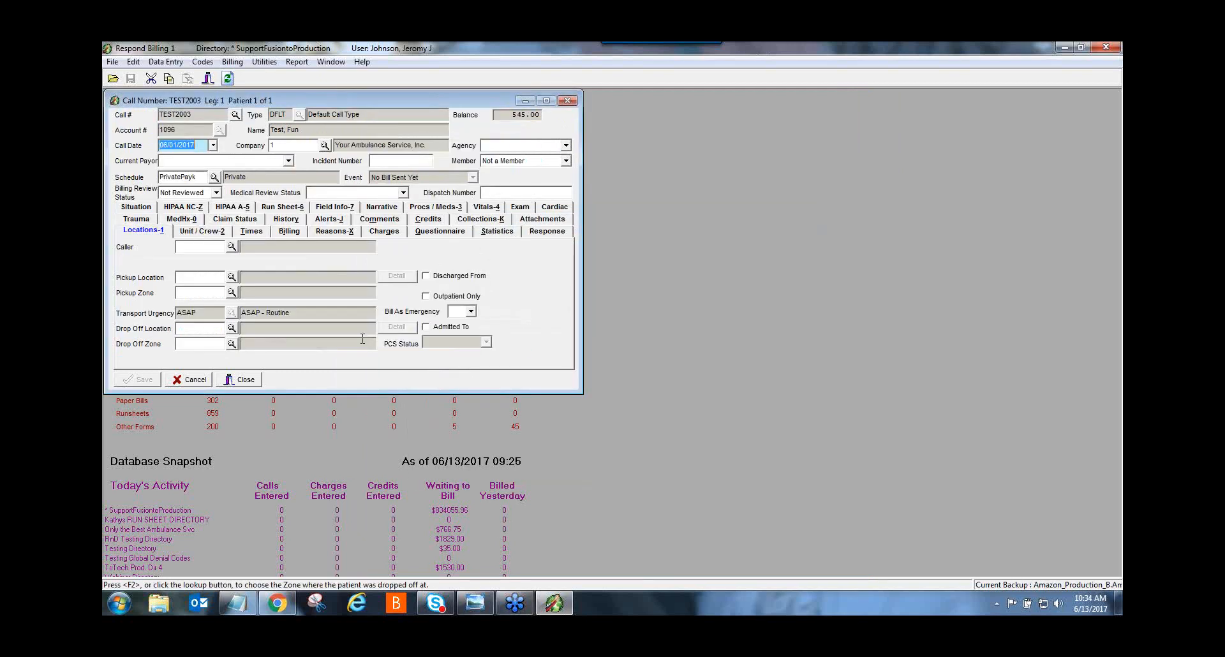
key(F6)
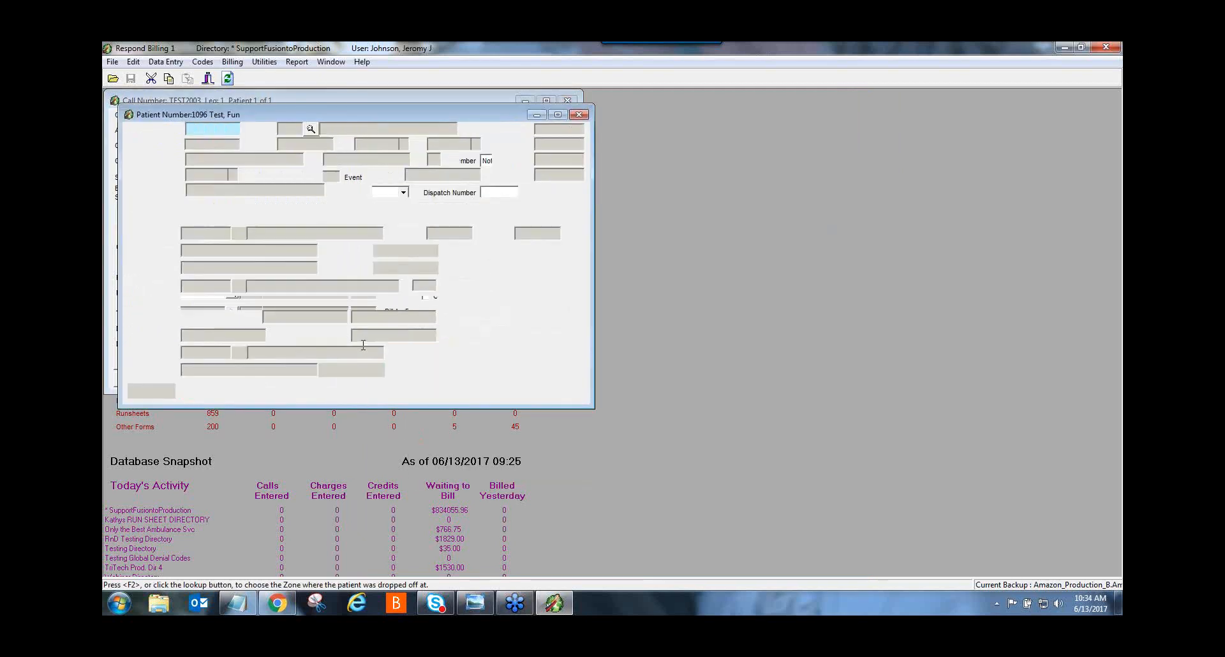
drag(474, 116, 947, 107)
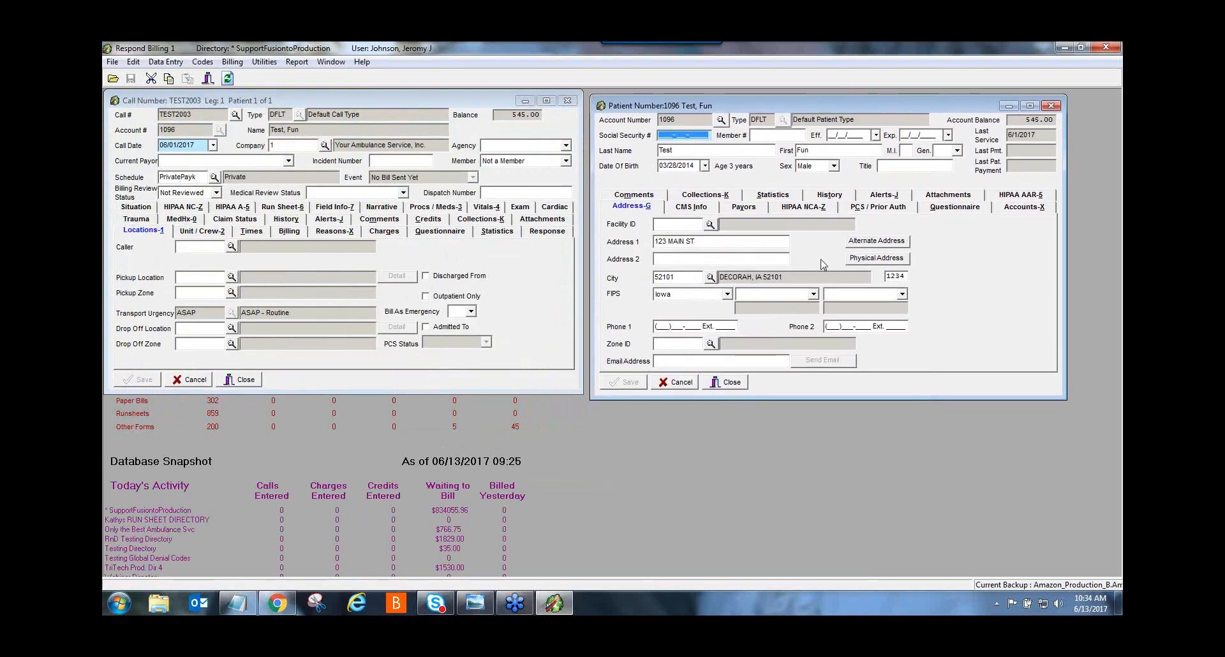
click(745, 208)
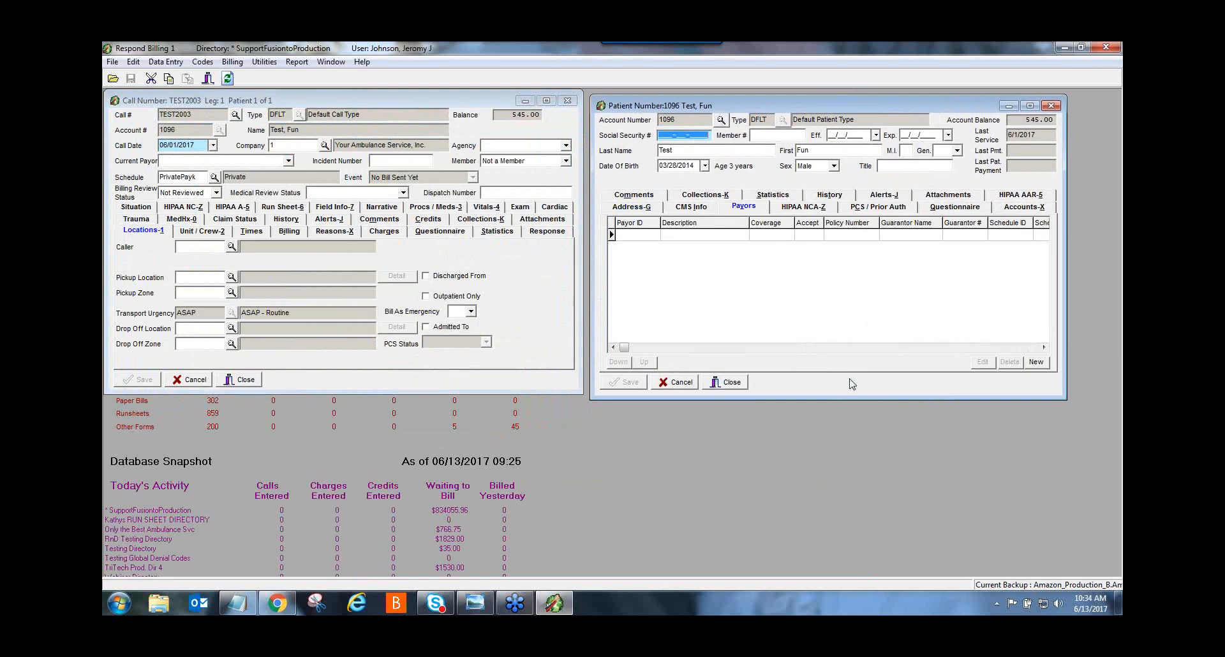
key(ctrl+p)
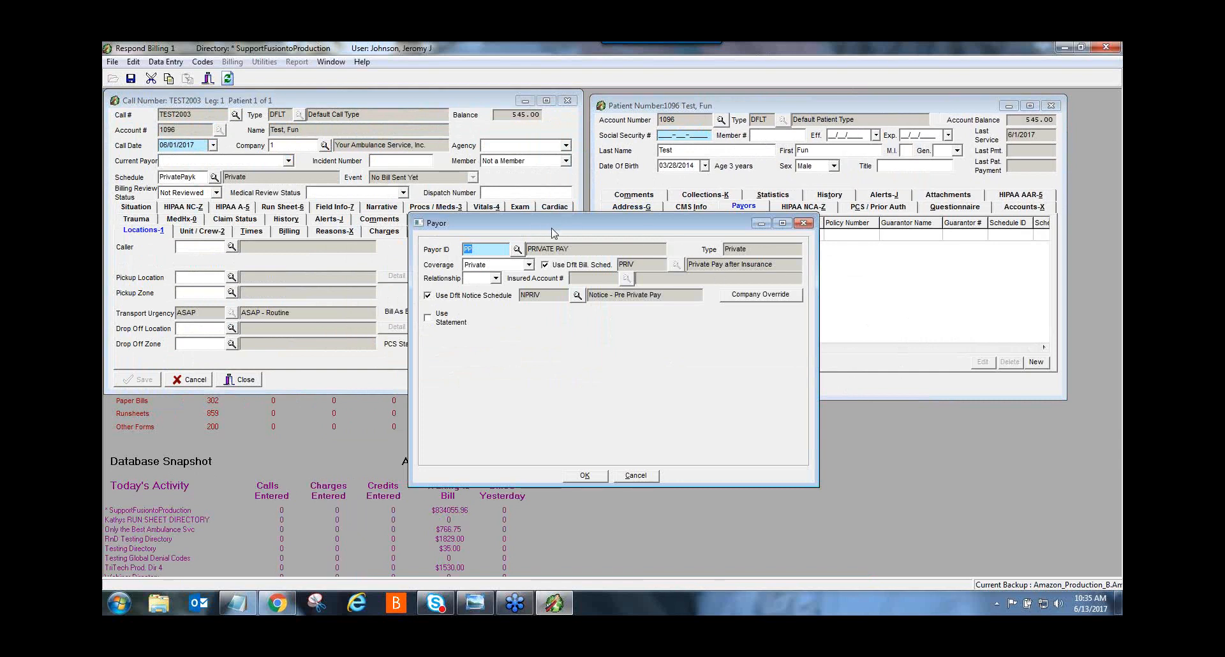
Step: Add the PRIVATE PAY payor with the insured's relationship set to Self
click(496, 279)
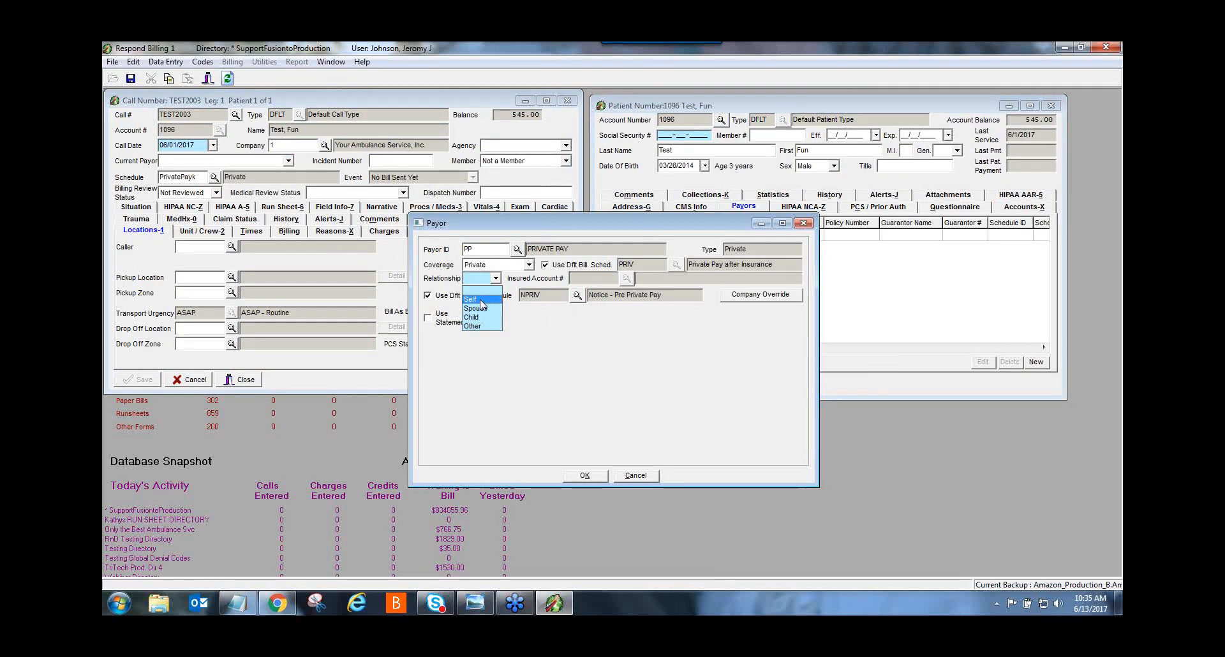
click(480, 300)
click(585, 476)
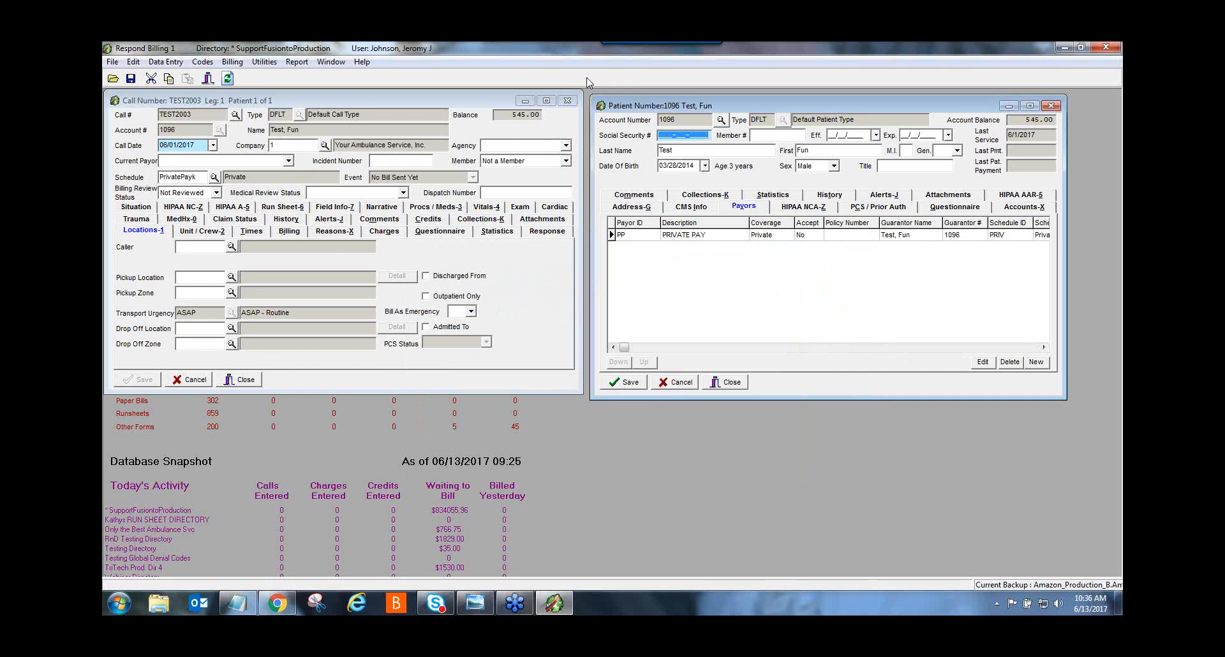
click(362, 62)
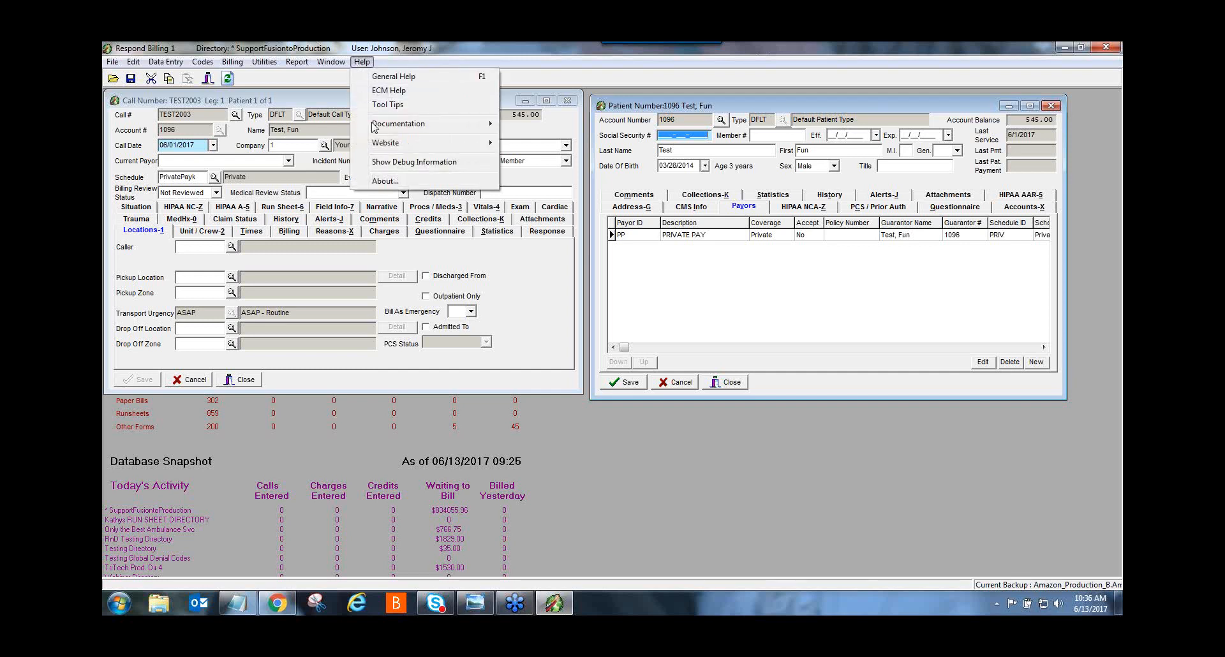
click(385, 181)
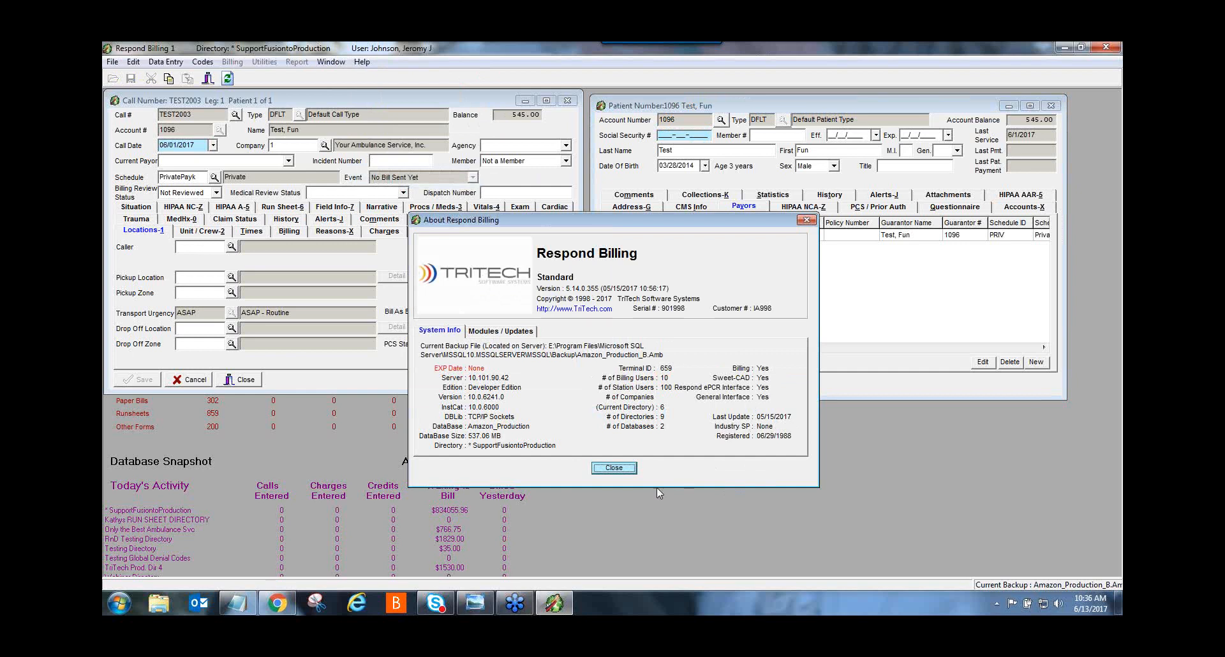
click(614, 468)
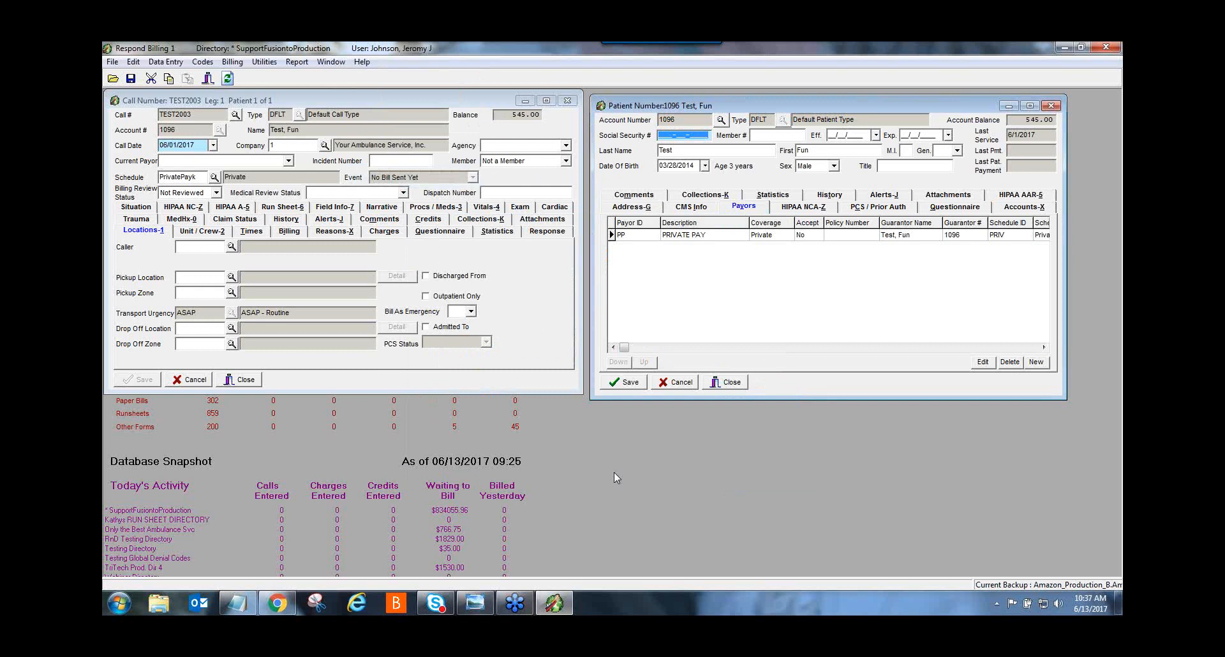
Step: Close the patient record without saving changes and clear the call form
click(731, 382)
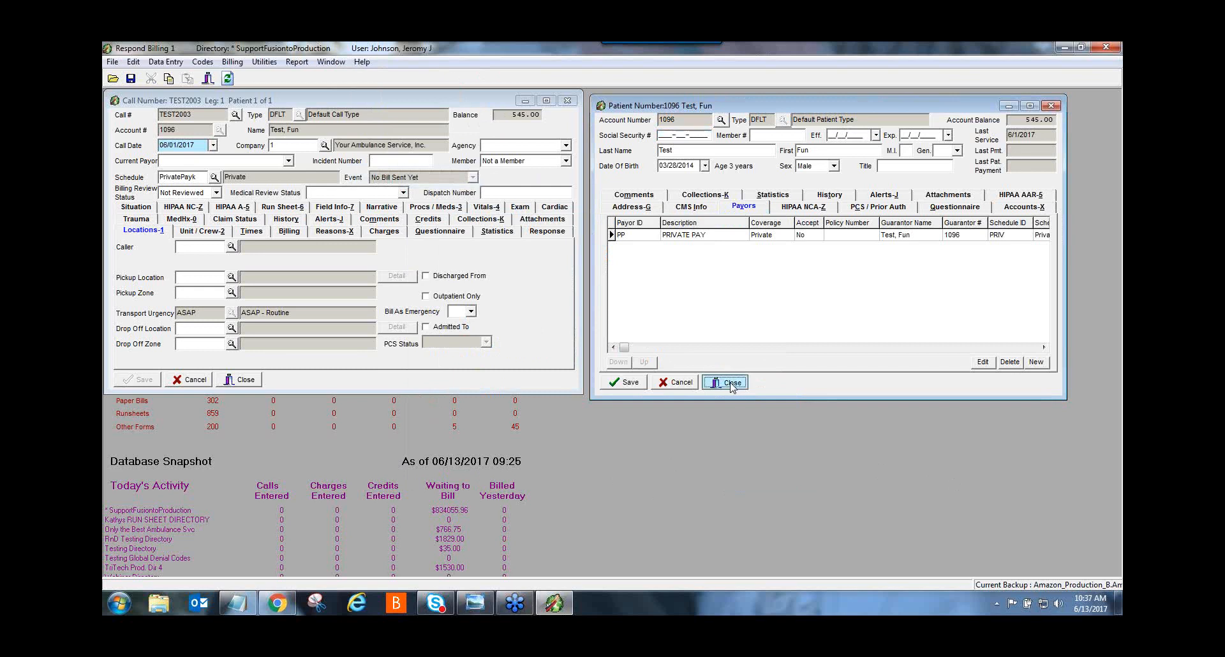
click(823, 224)
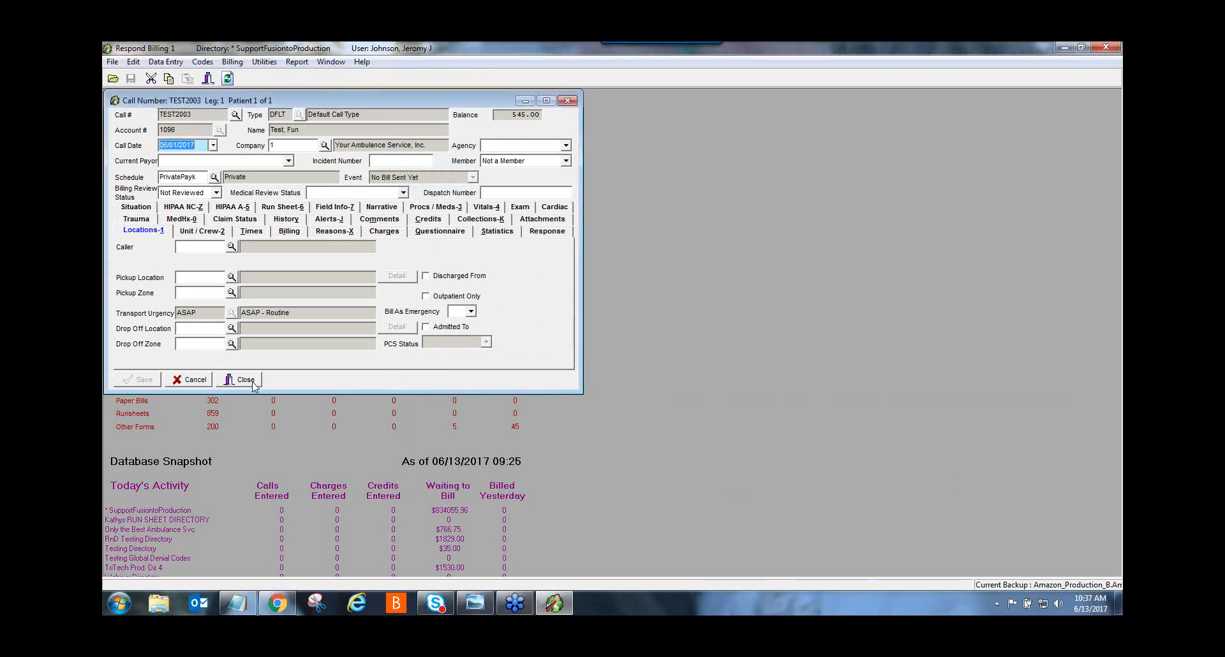
click(195, 381)
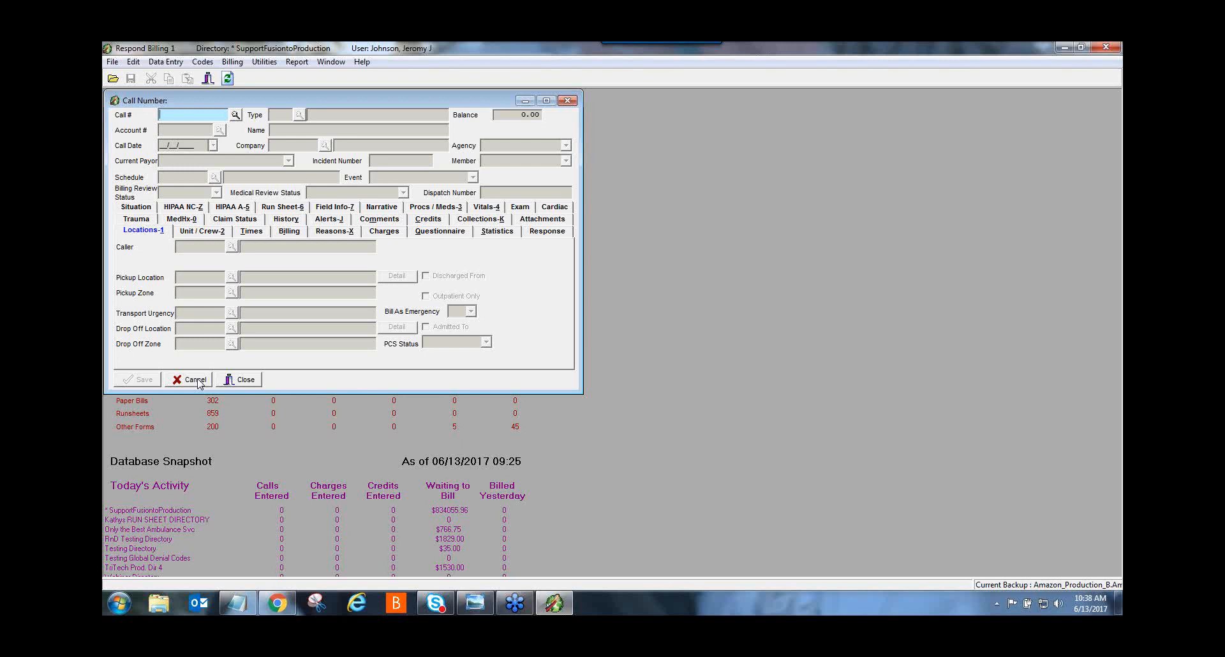
Step: Load call 1495, the Medicare call for Your Ambulance Service, Inc
text(1495)
key(Return)
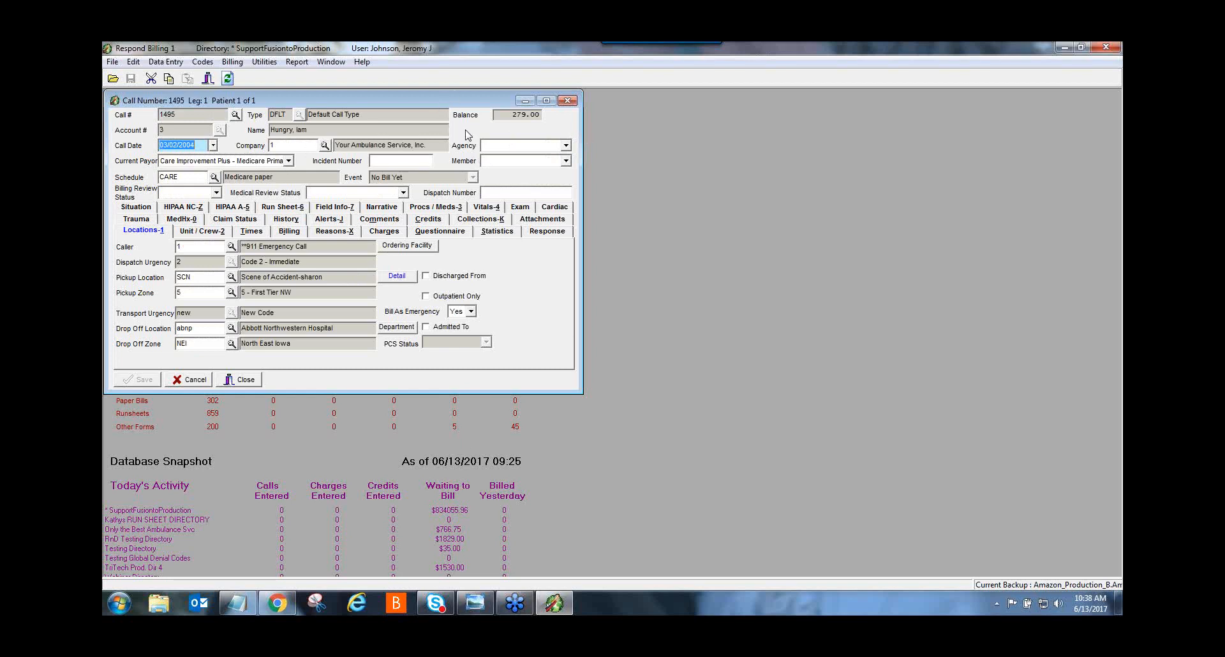
click(152, 64)
Step: Preview call 1495's claim on the CMS 1500 flexible form, dismissing the remote-support popup
click(202, 330)
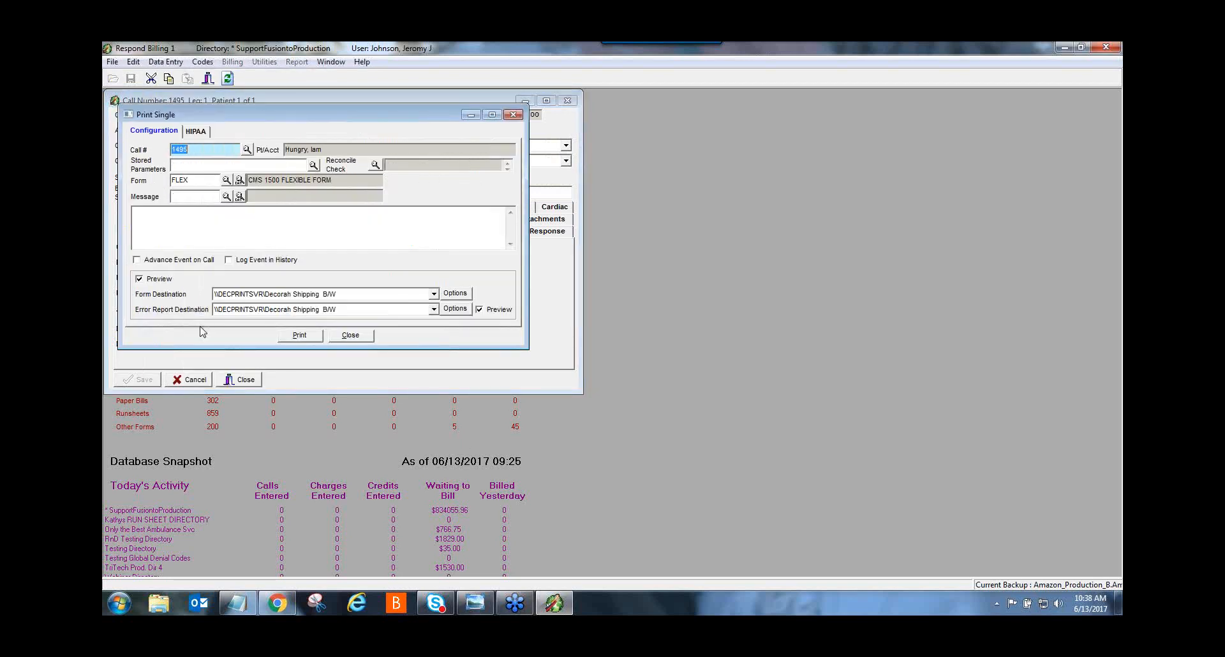
click(301, 336)
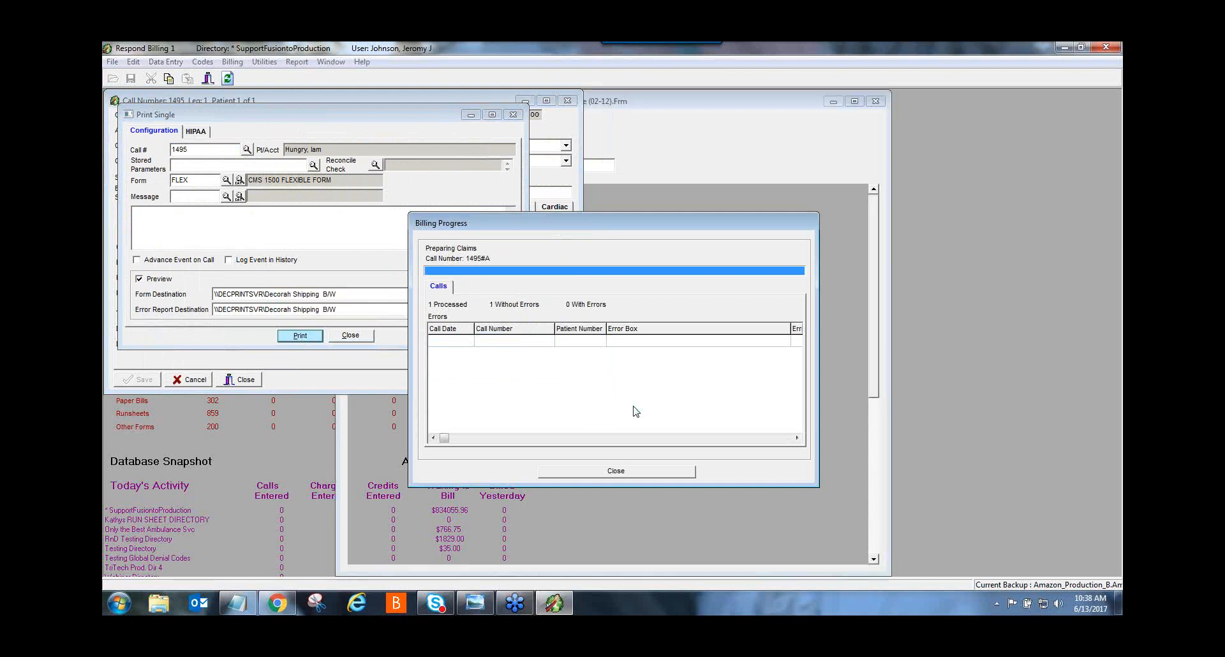
drag(877, 336, 877, 512)
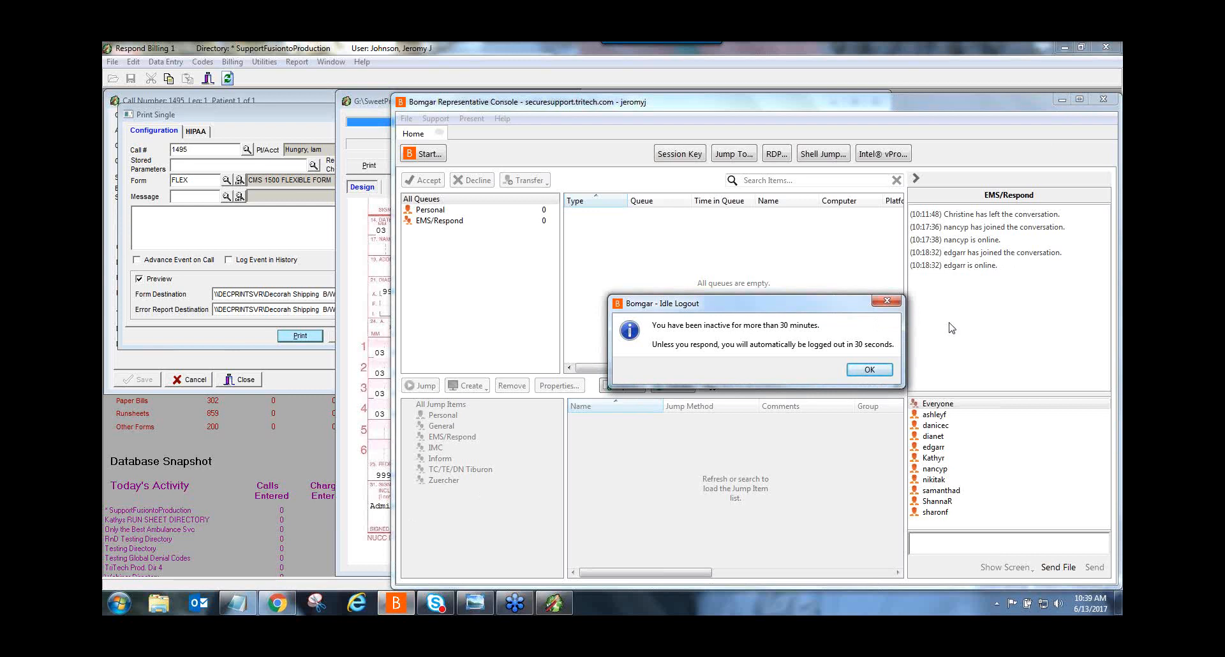
click(880, 369)
click(1062, 101)
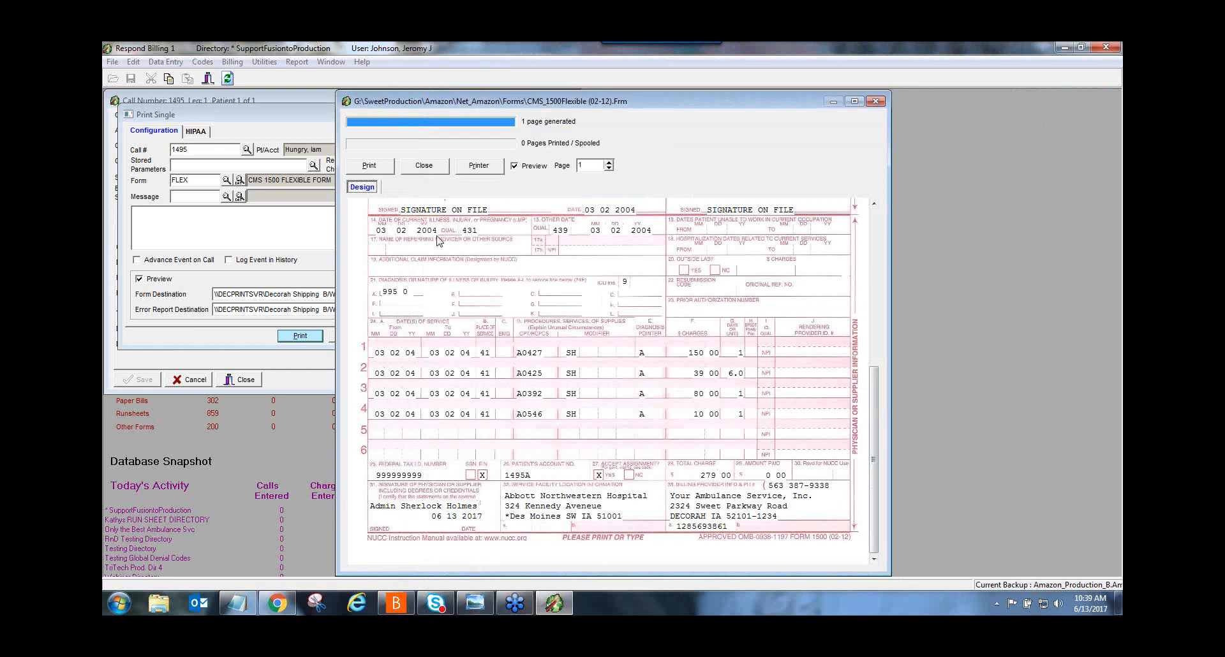
Step: Close the preview without printing, then the Billing Progress and Print Single windows
click(424, 166)
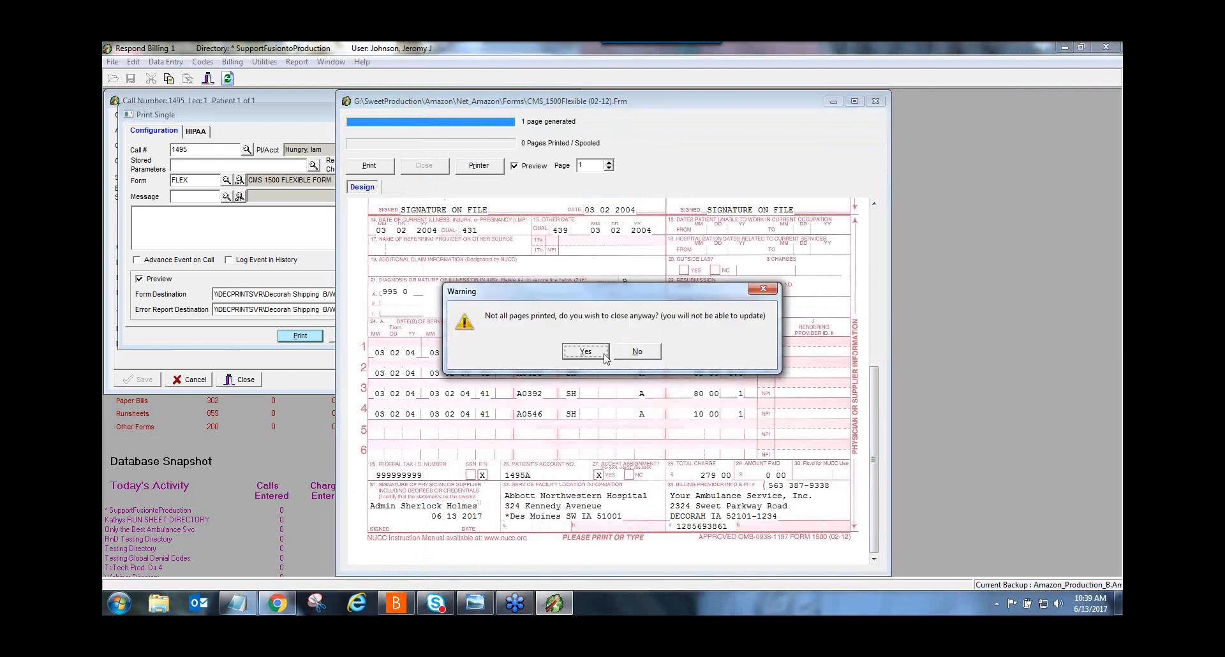
click(596, 356)
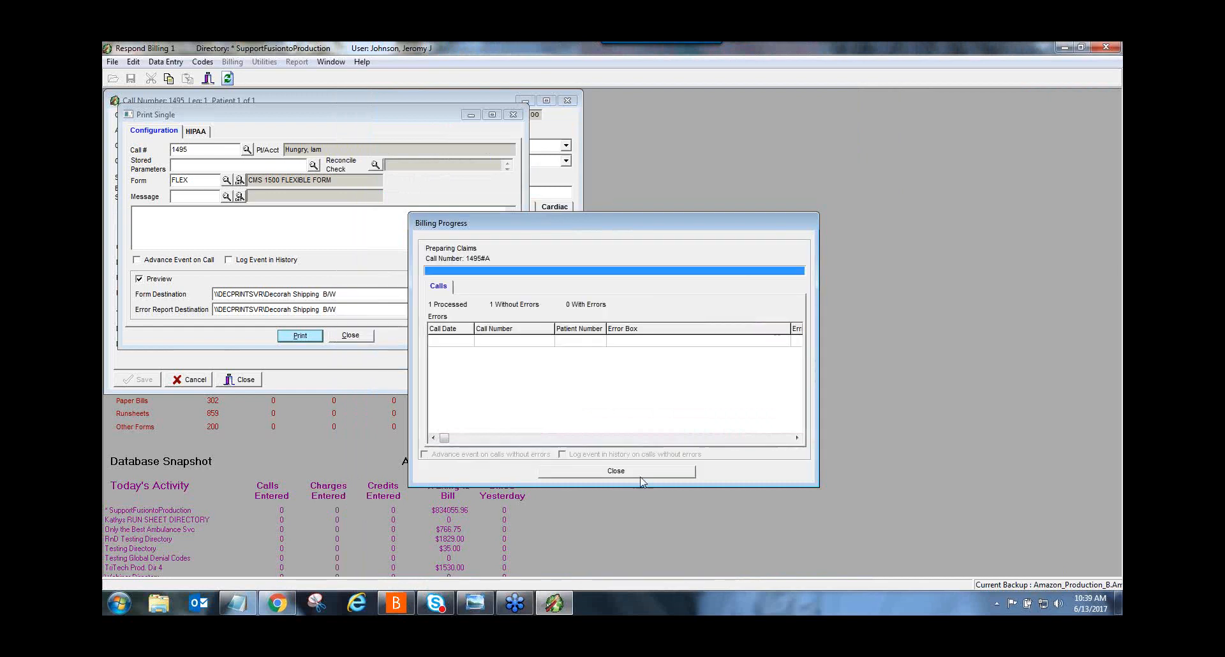
click(625, 477)
click(365, 341)
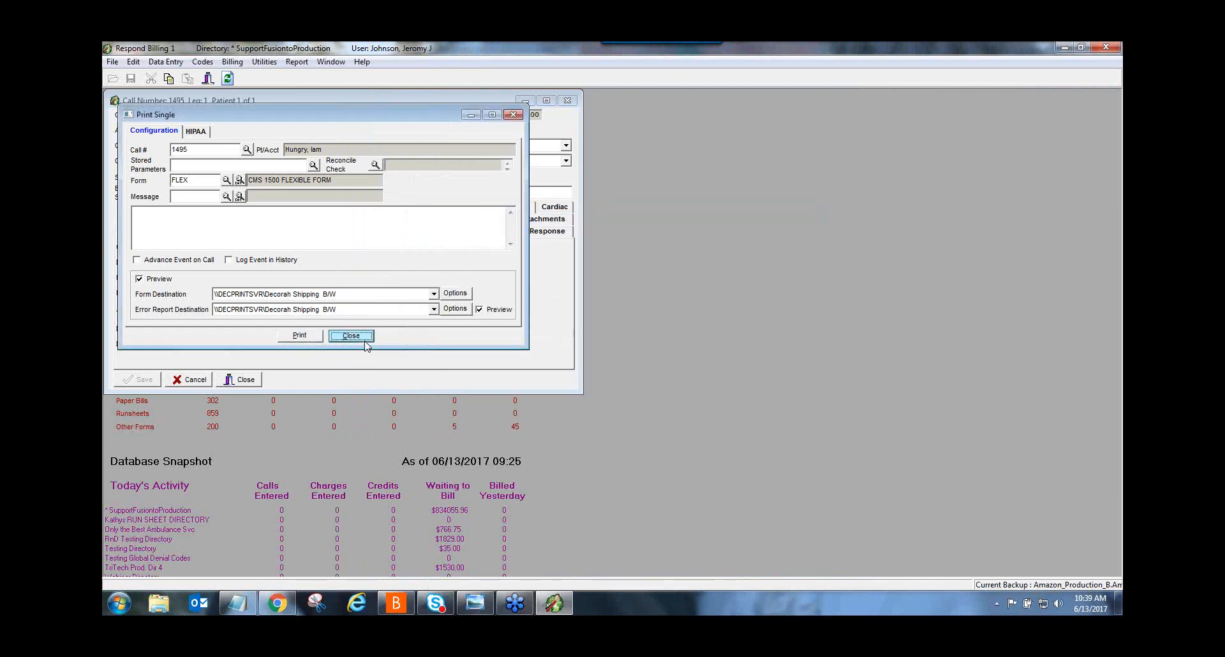
click(351, 335)
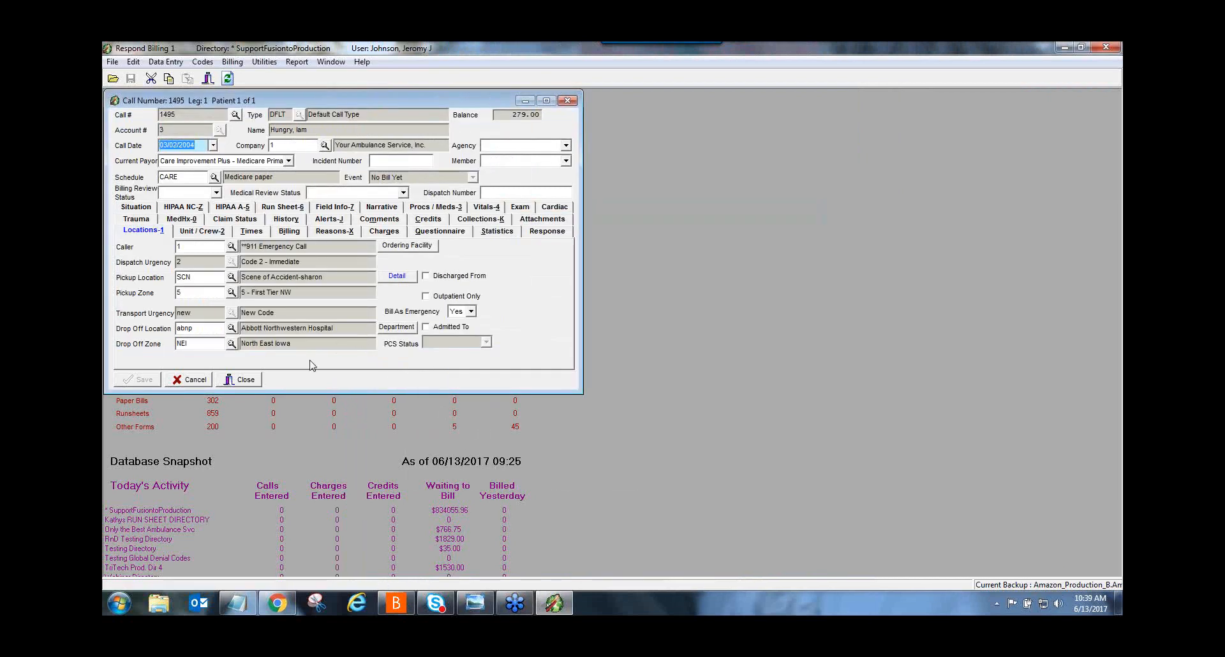
Step: Open the Company code record for company 1, Your Ambulance Service, Inc
click(203, 62)
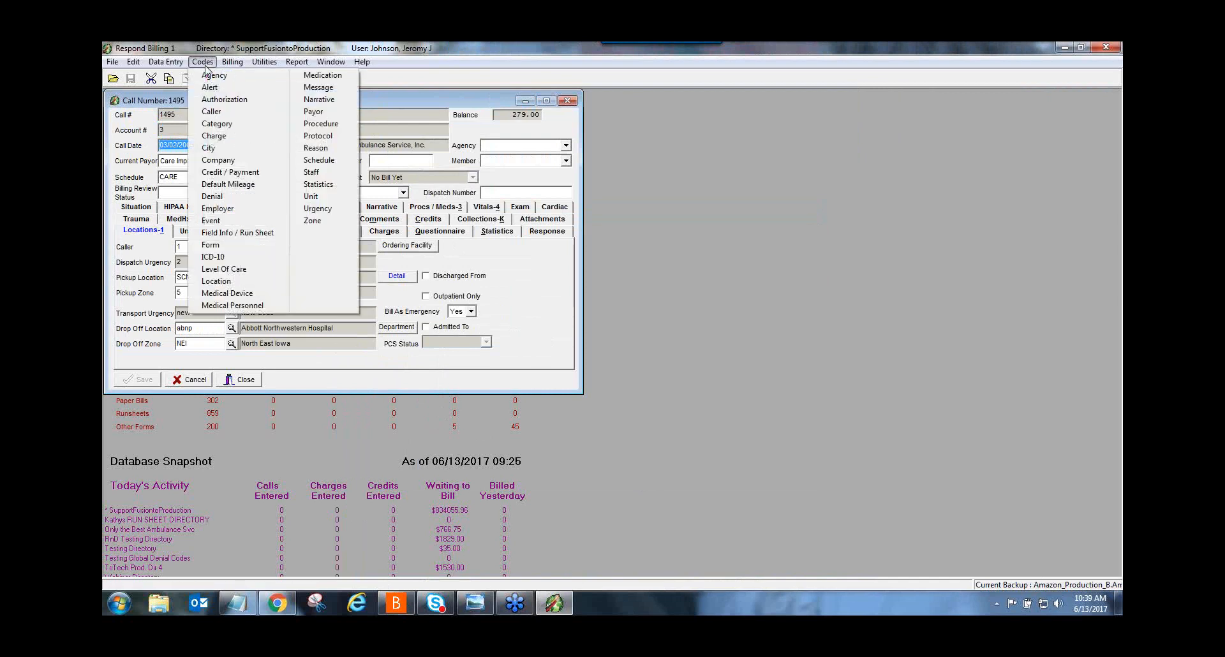
click(217, 161)
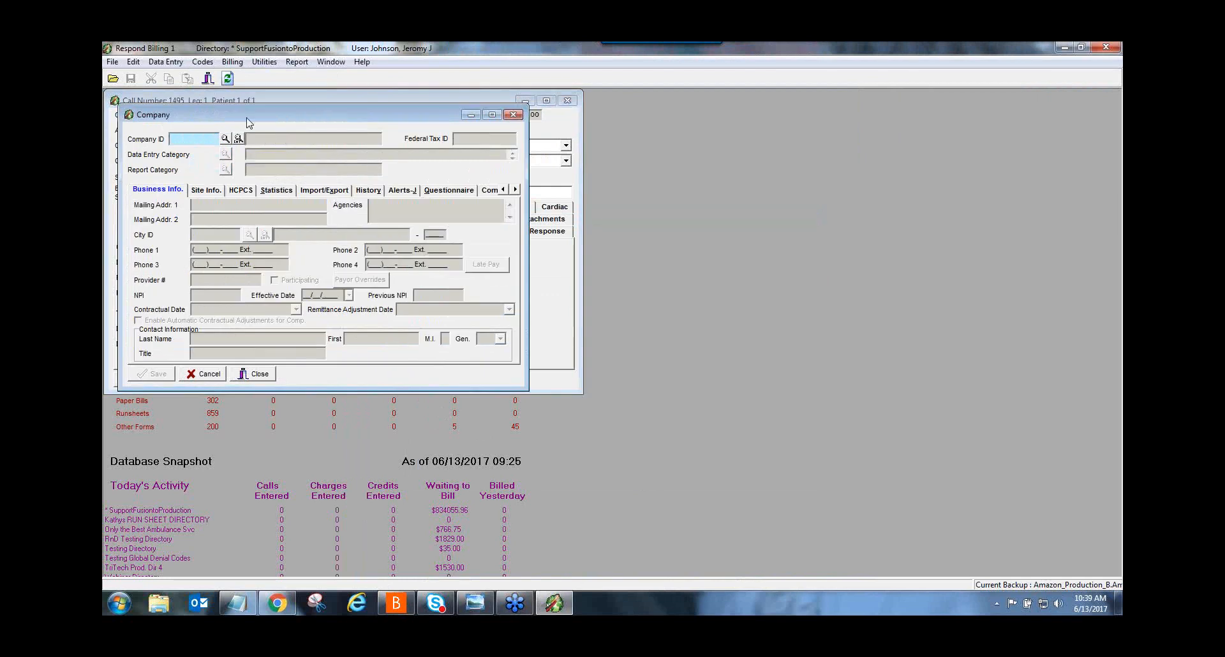
drag(270, 112, 740, 109)
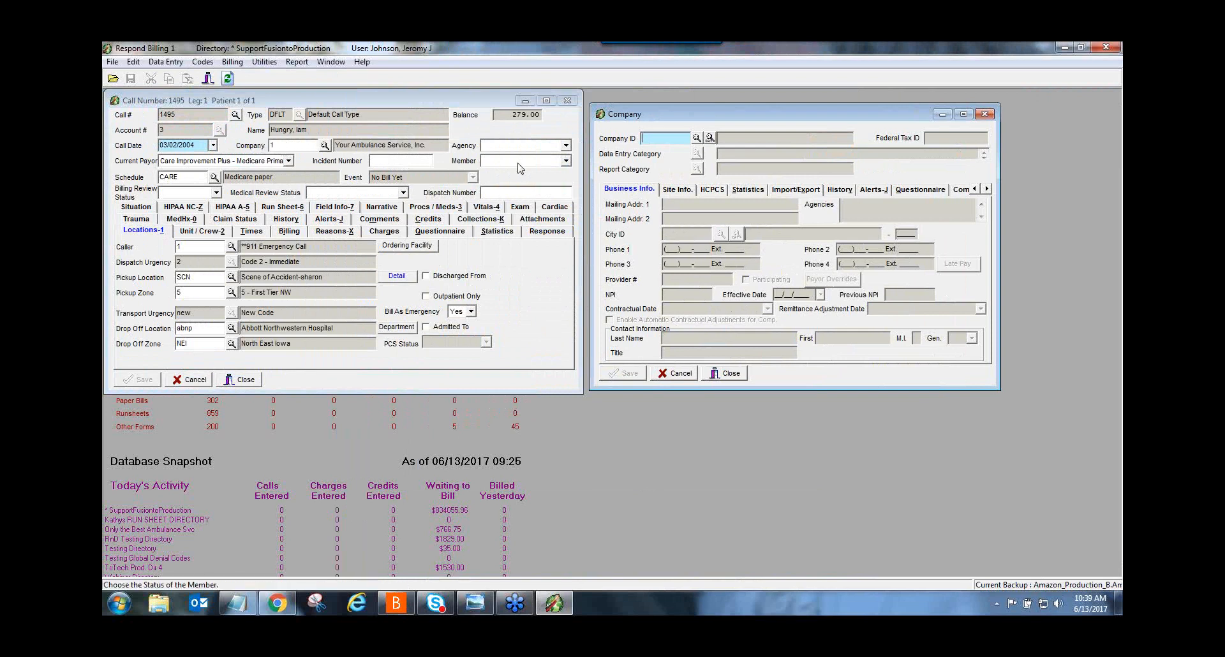
text(1)
key(Tab)
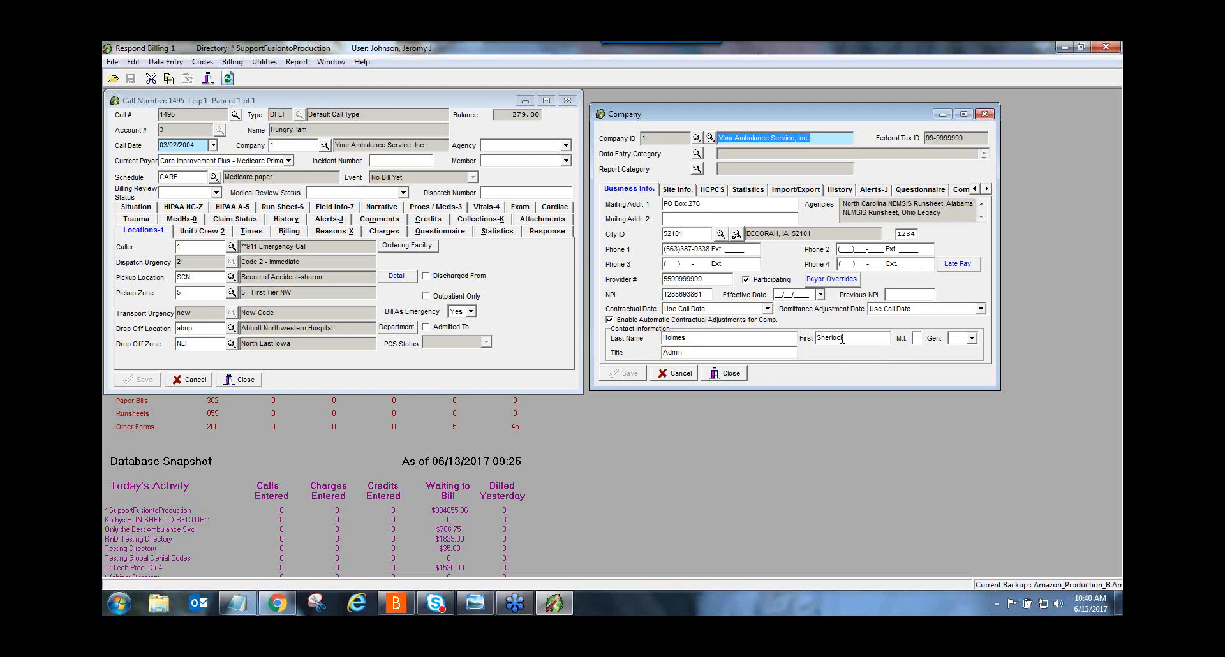
Step: Replace the company contact's last and first names with the new contact's name
double_click(685, 339)
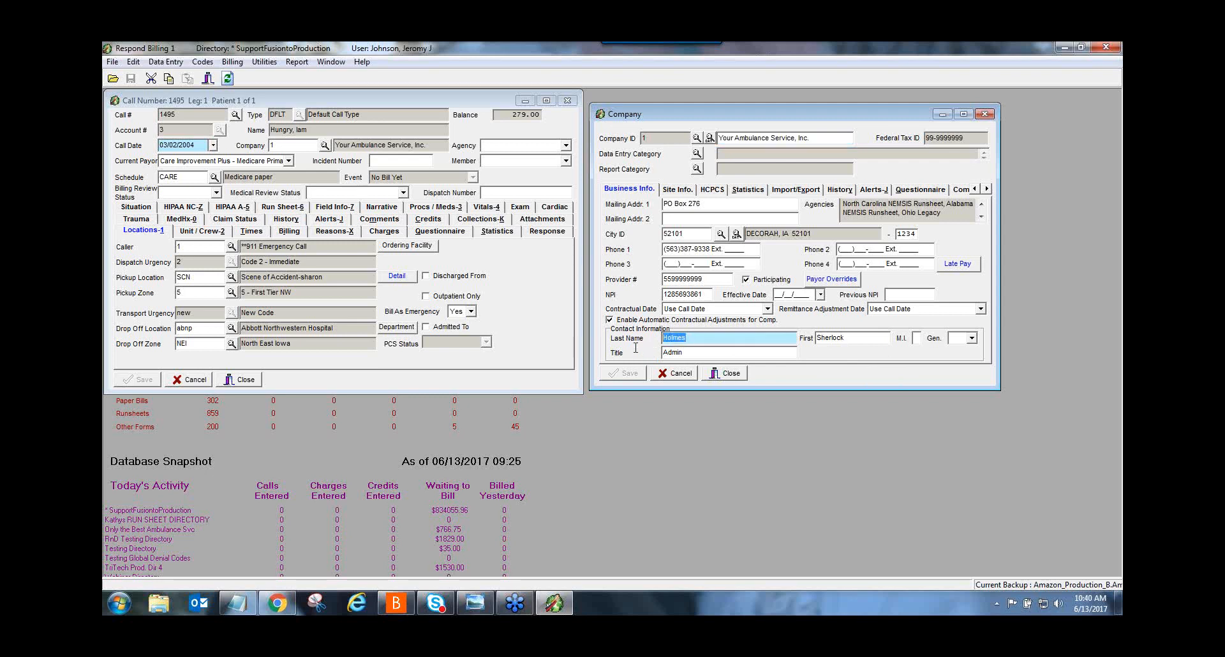
text(Watsdon)
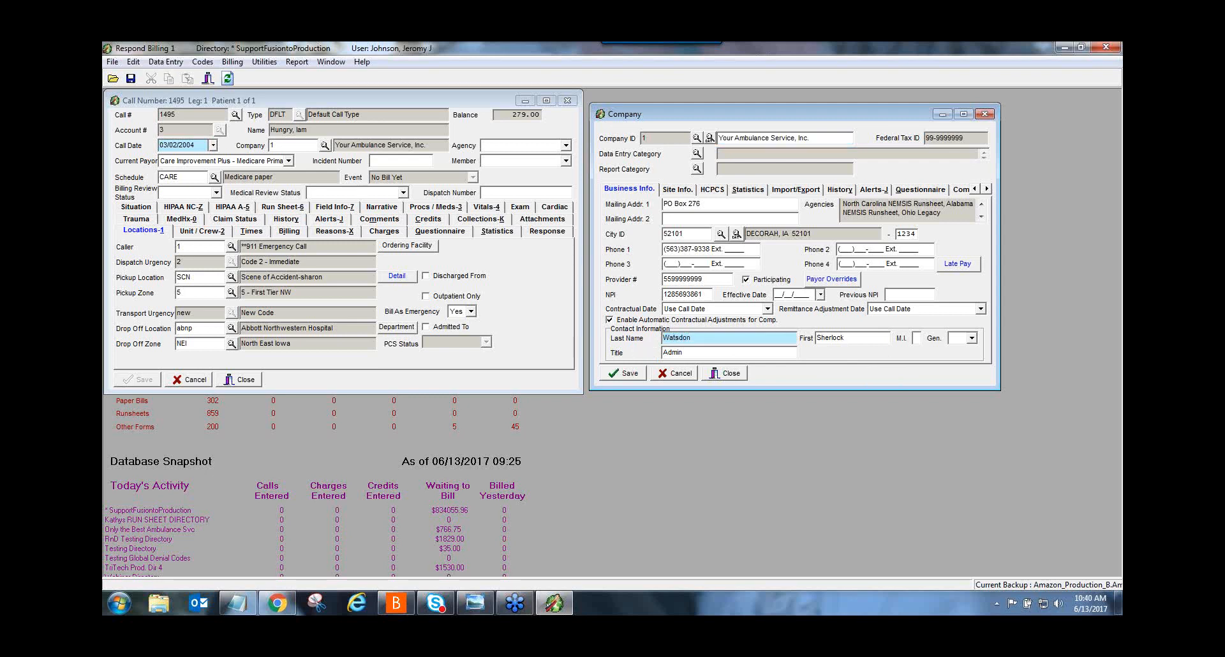
key(BackSpace)
key(BackSpace)
text(on)
key(Tab)
text(John)
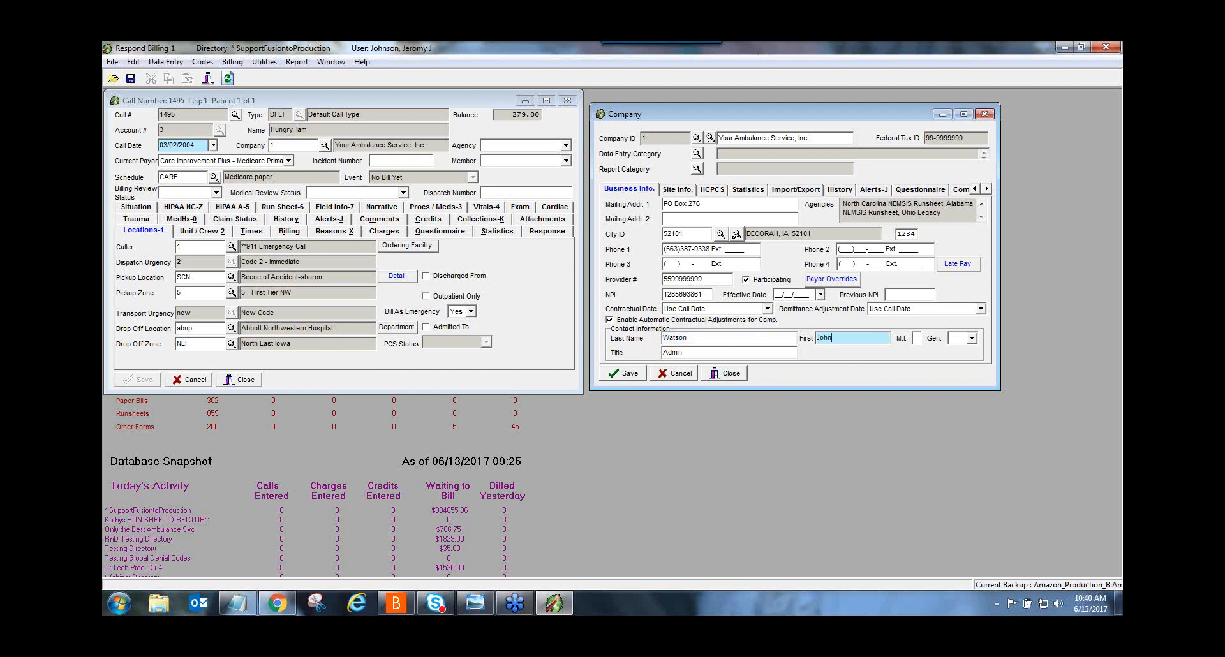
key(Tab)
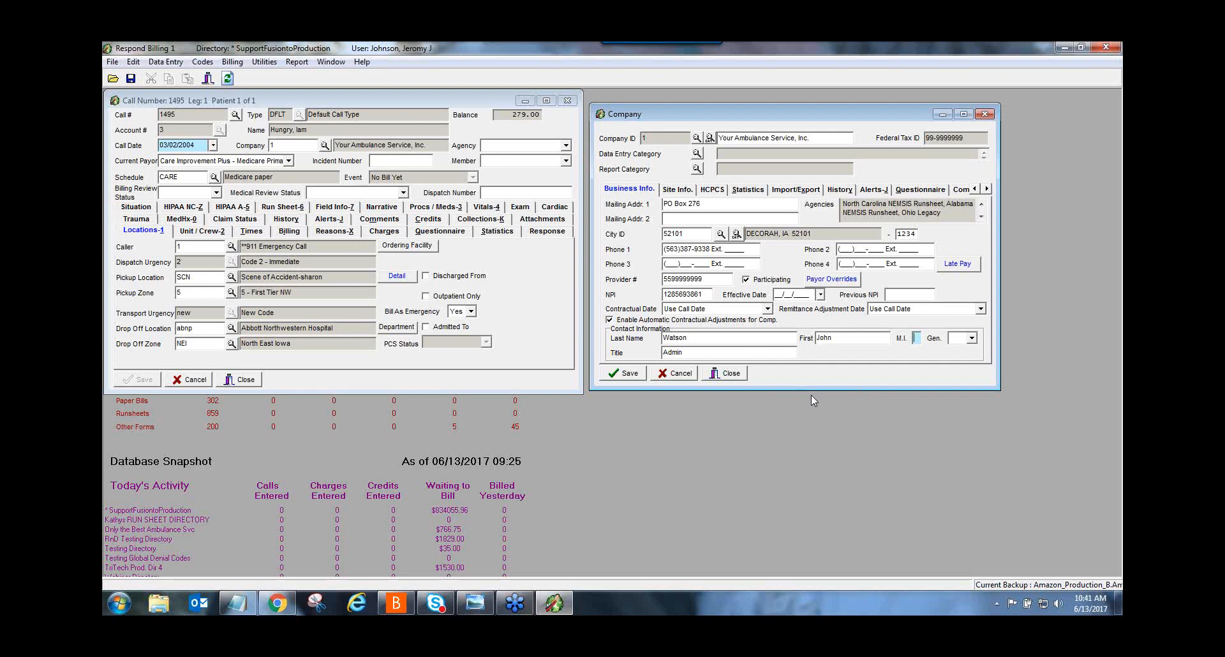
click(1112, 67)
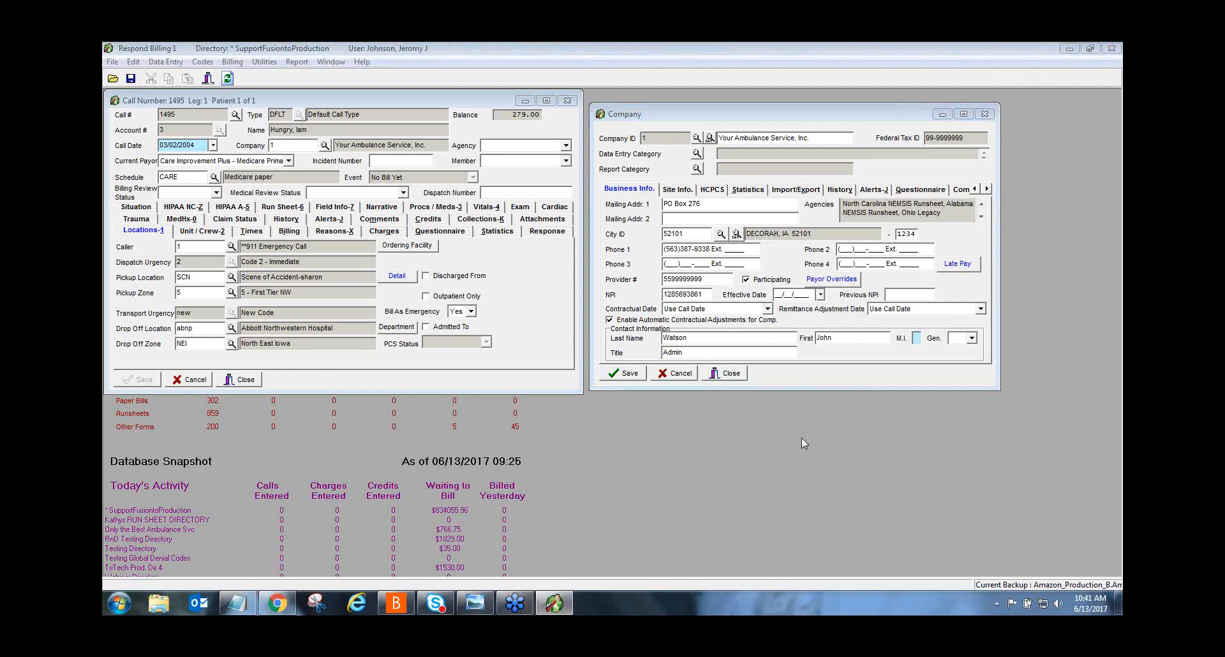
click(821, 492)
click(927, 463)
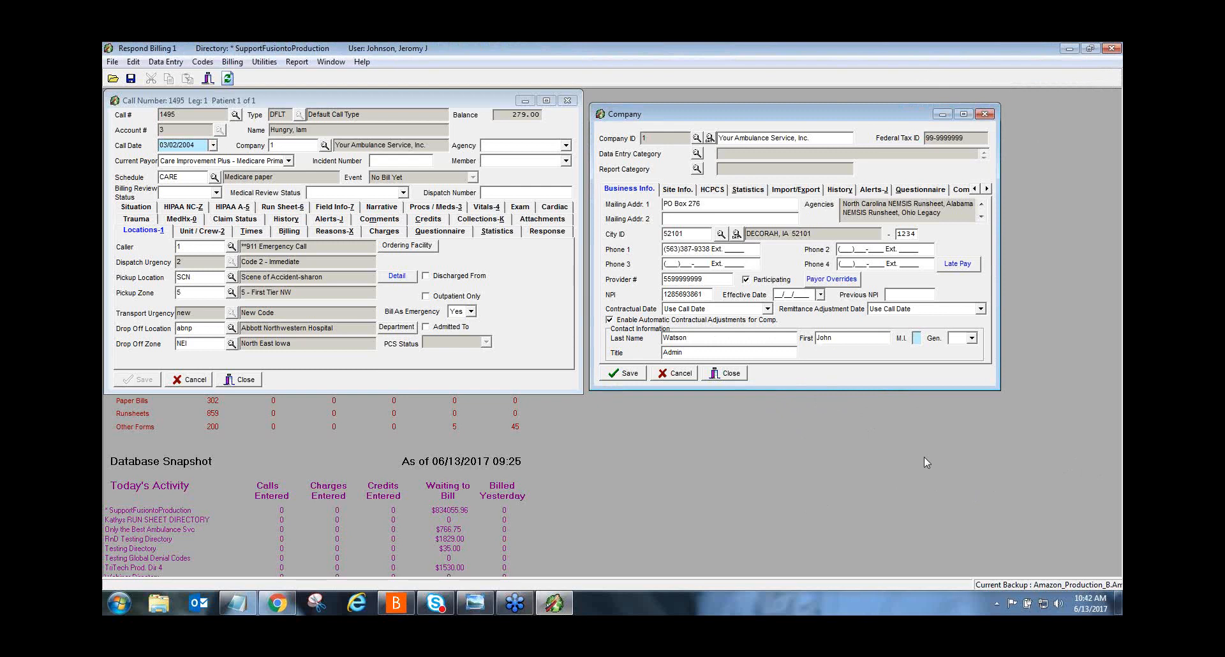